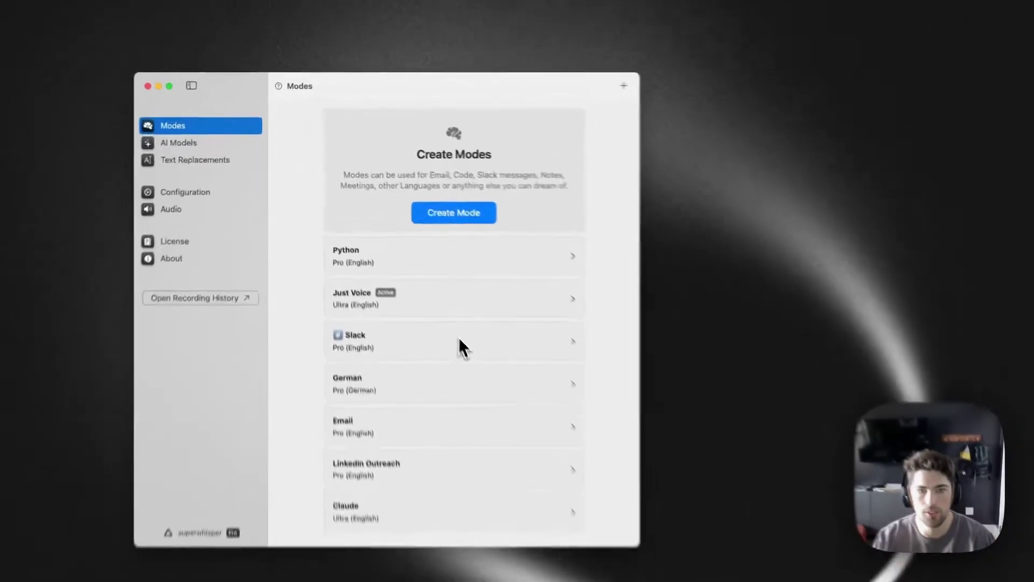
Step: Open the Slack mode, keep GPT-3.5 Turbo as its language model, and open its prompt for editing
left_click(408, 286)
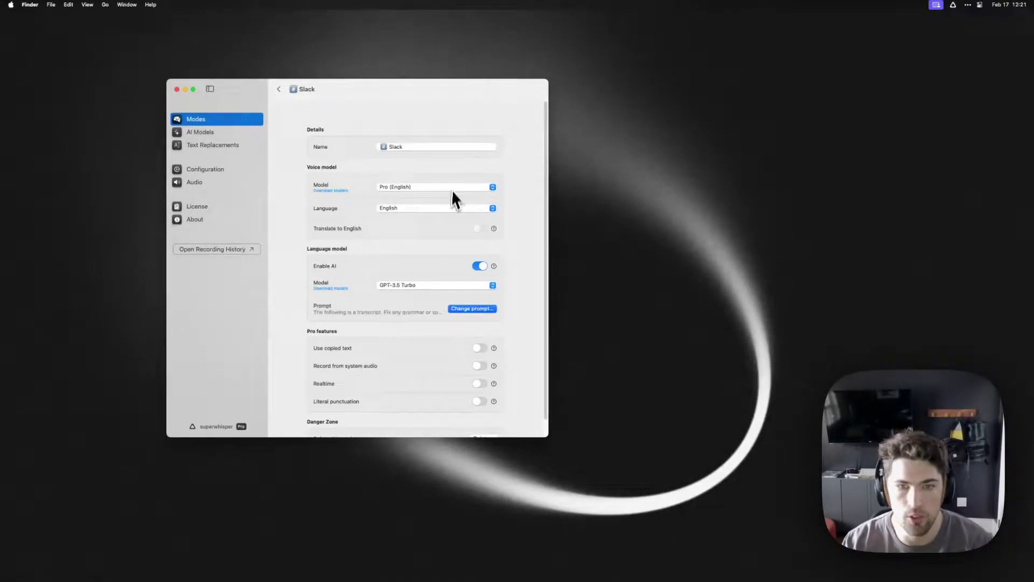
left_click(401, 286)
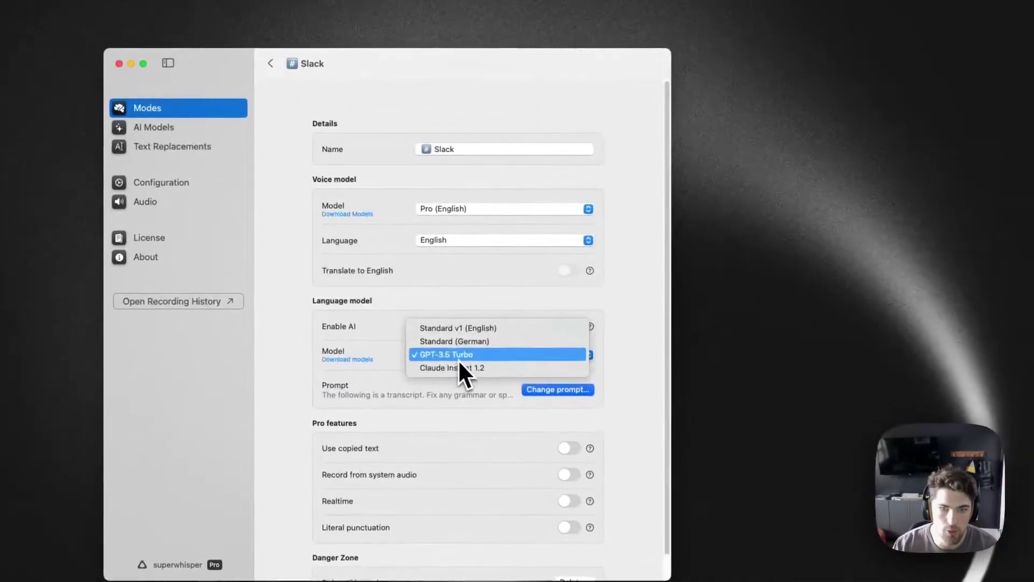
left_click(459, 359)
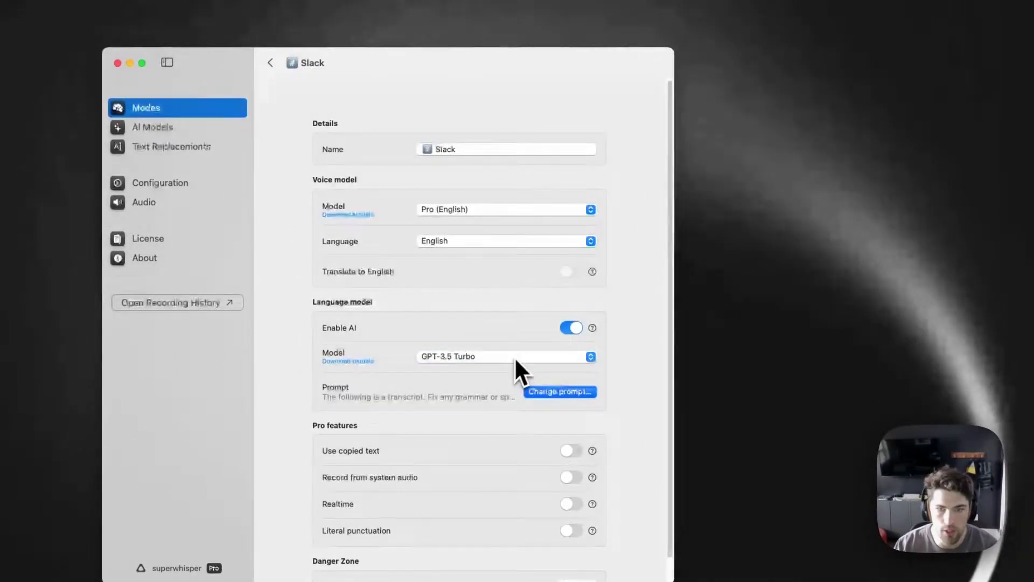
left_click(551, 392)
left_click(487, 222)
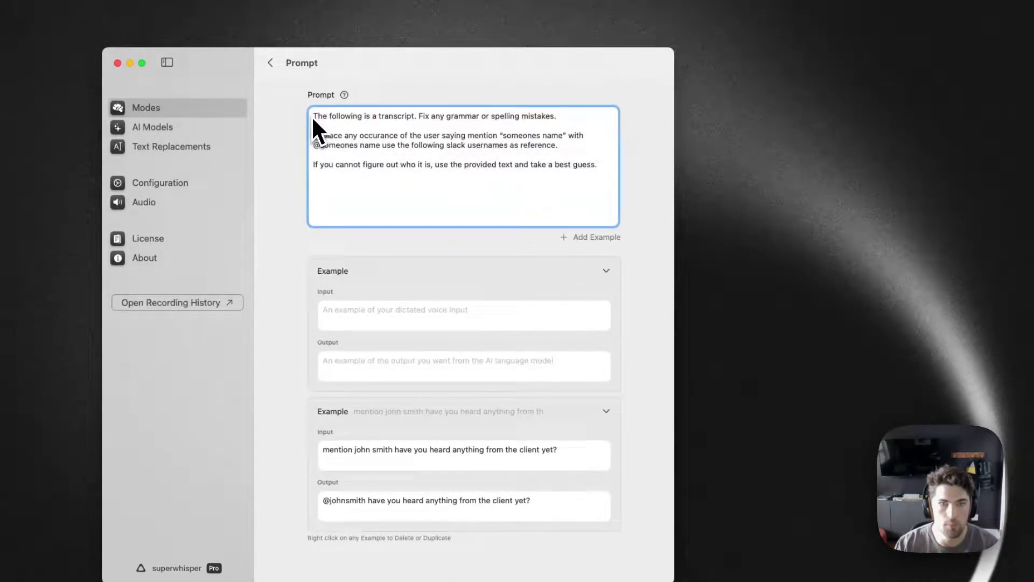
Step: Fix the misplaced opening quote before "mention someones name" in the prompt
left_click_drag(311, 116, 330, 124)
left_click(363, 162)
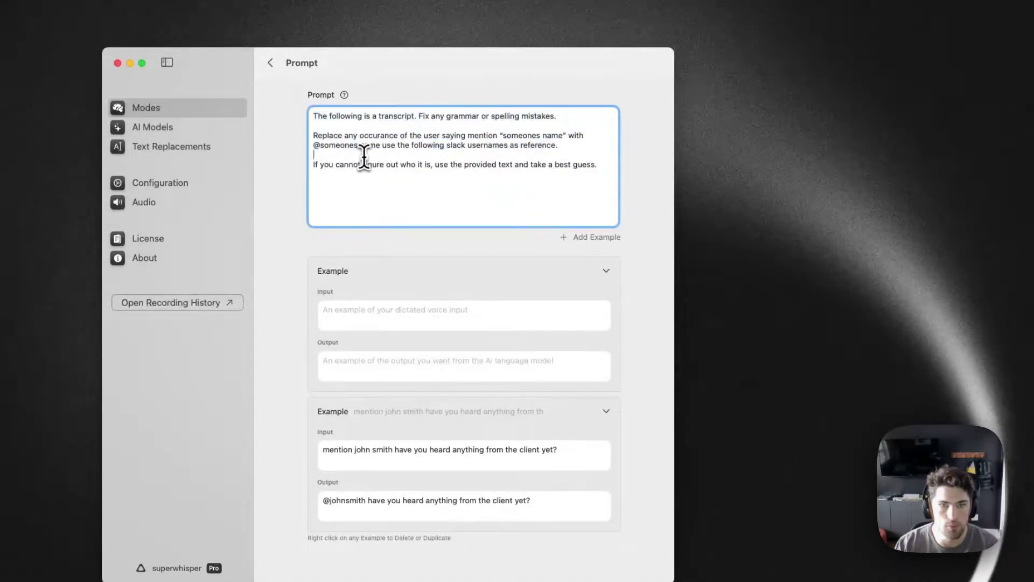
double_click(319, 115)
double_click(541, 116)
double_click(503, 145)
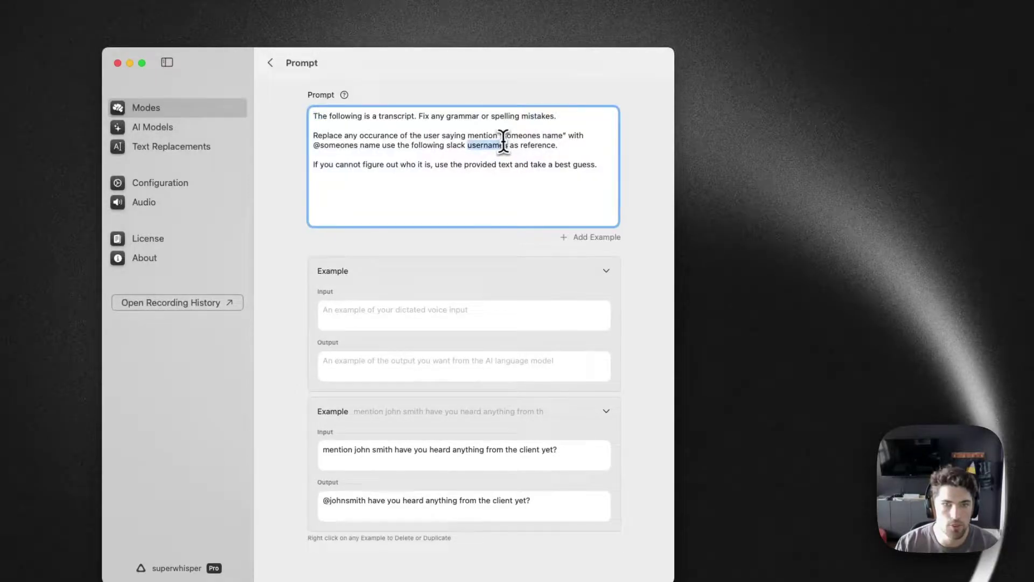
triple_click(503, 141)
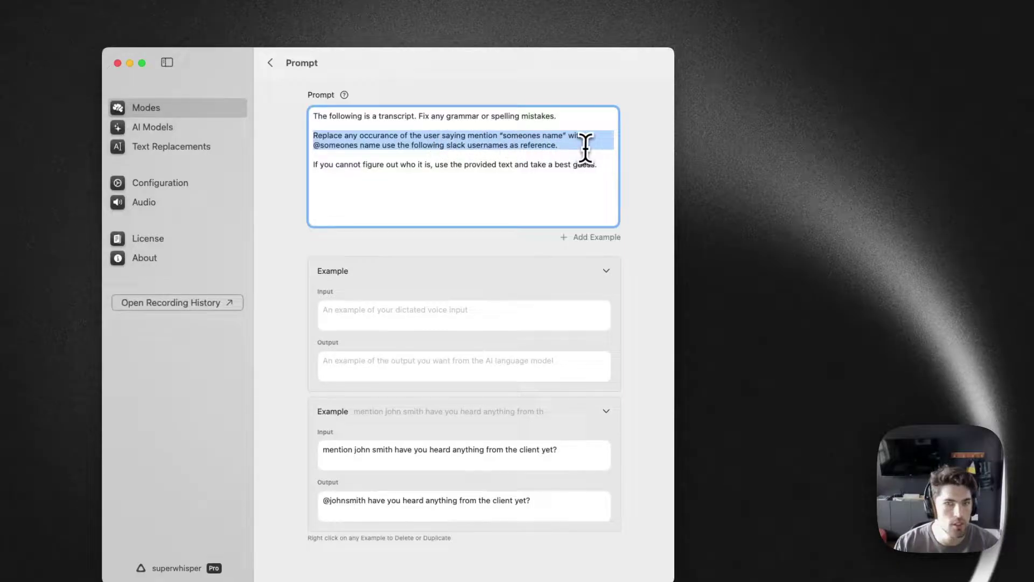
left_click(501, 136)
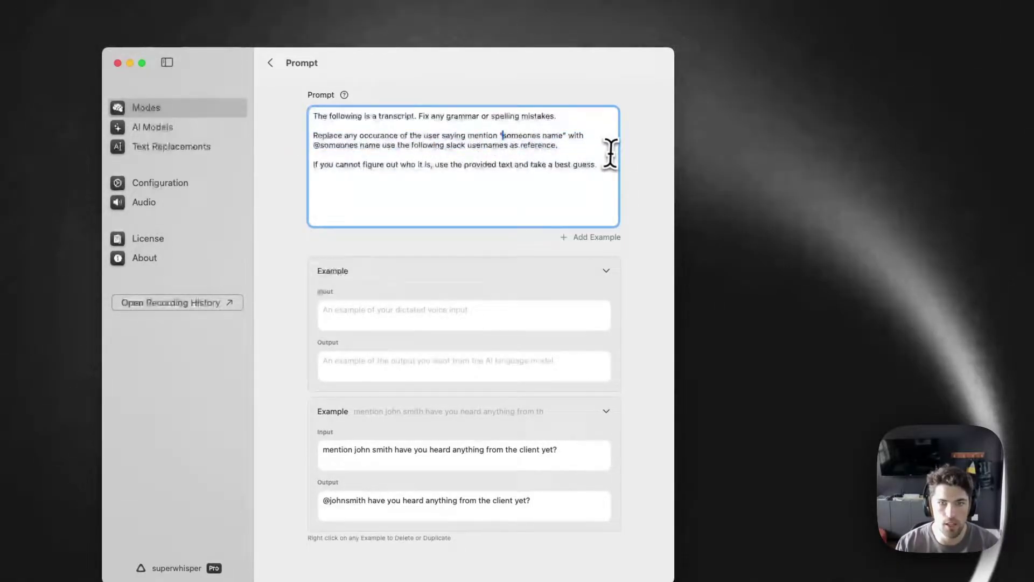
key("BackSpace")
type("\"")
left_click(614, 153)
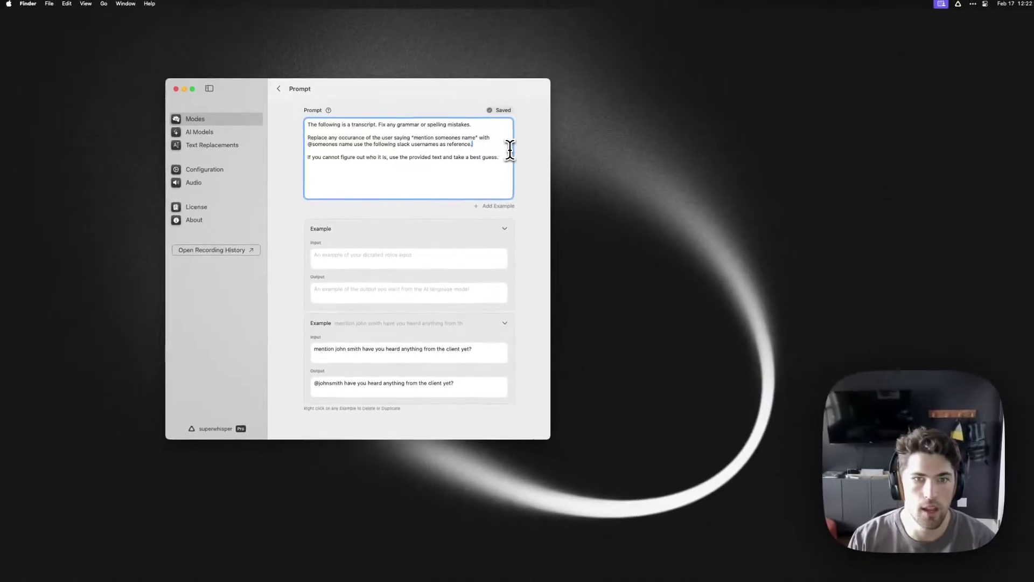
key("alt+Left")
key("alt+Left")
key("alt+Left")
key("alt+Left")
key("alt+Left")
key("alt+Left")
key("alt+Left")
key("alt+Left")
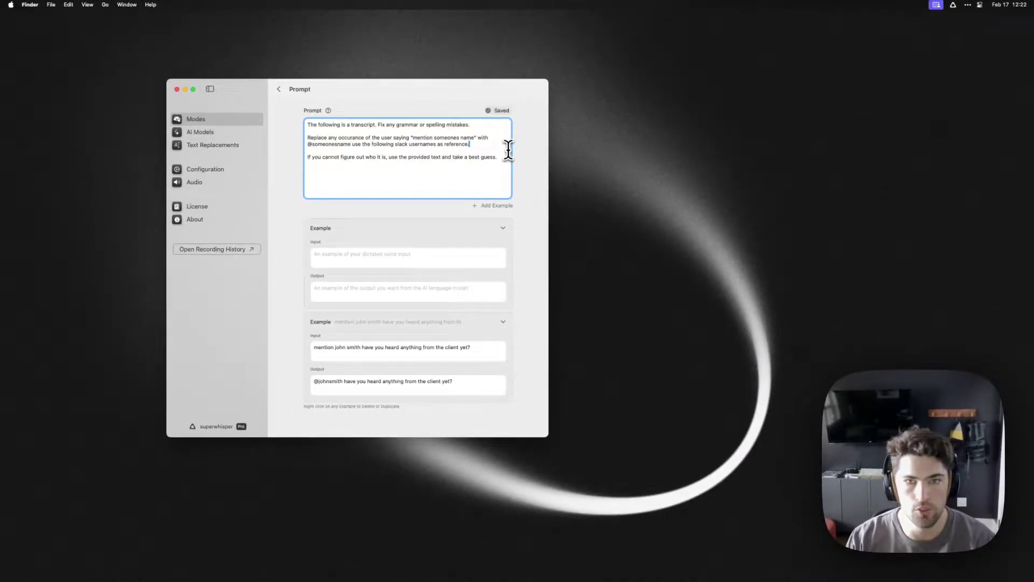
key("alt+shift+Left")
key("Right")
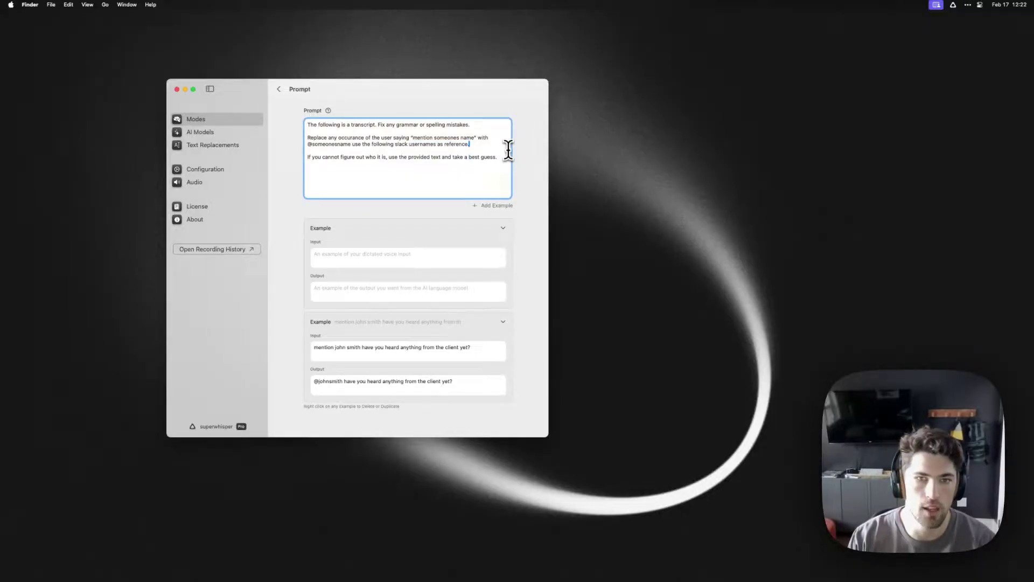
key("shift+super+Right")
key("BackSpace")
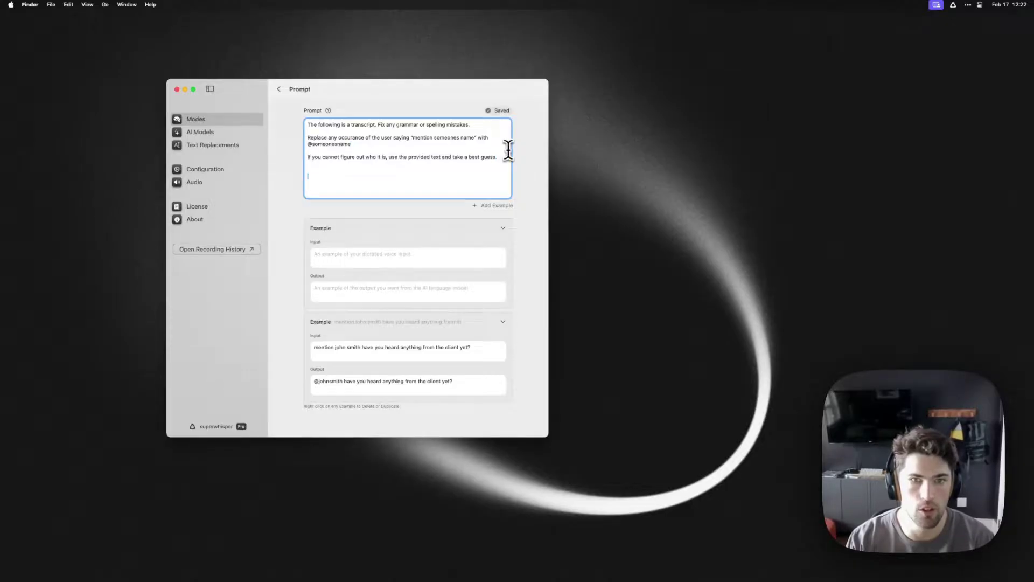
type("Use the following slack usernames as reference.")
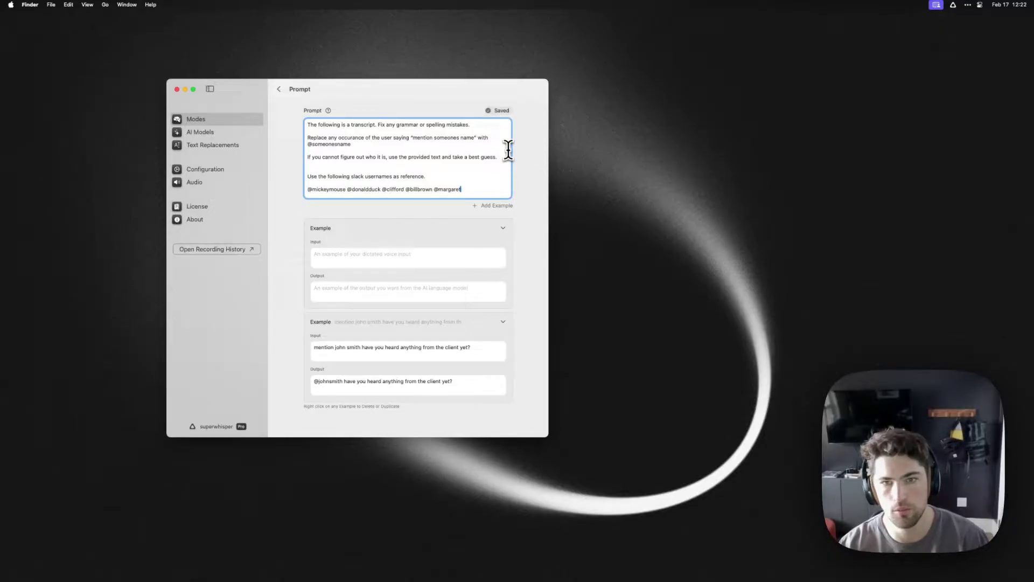
key("shift+super+Left")
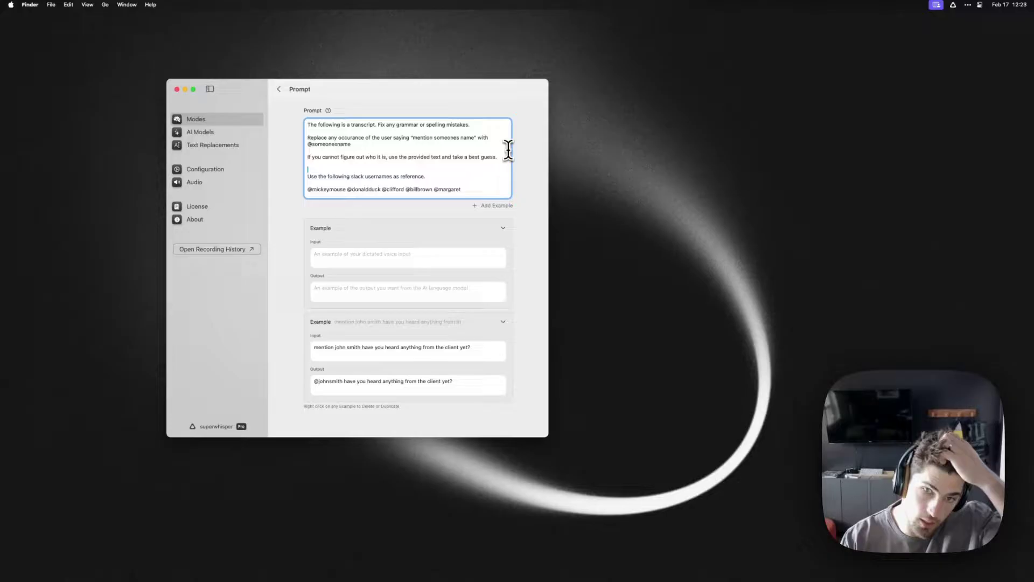
Step: Delete the empty example under the prompt
left_click(404, 258)
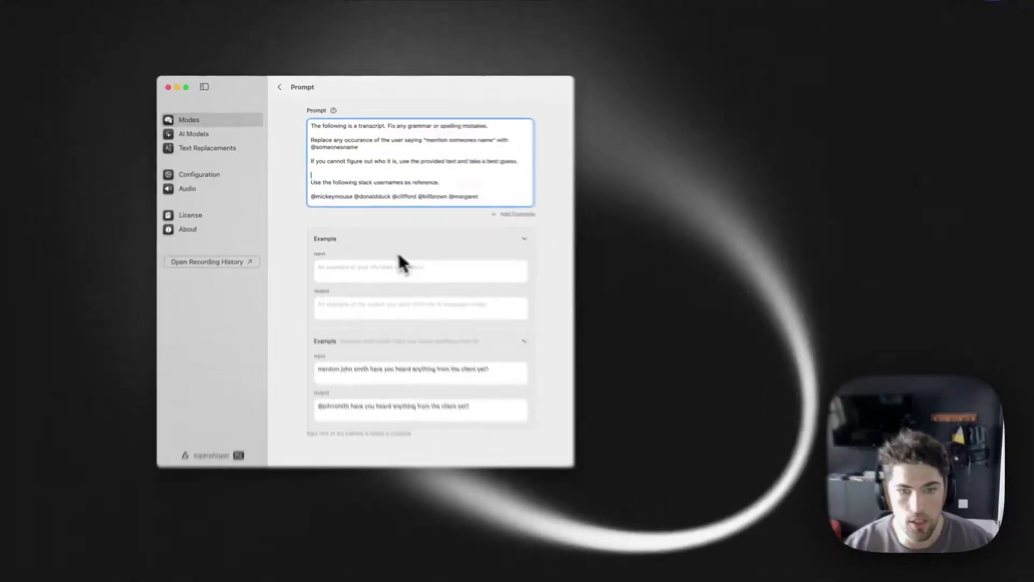
right_click(530, 287)
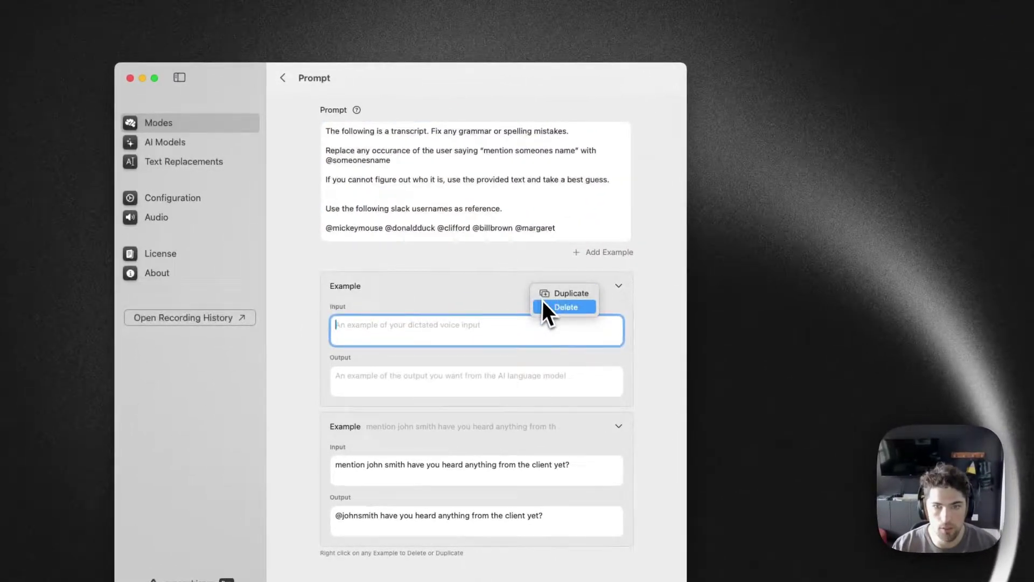
left_click(544, 305)
left_click(418, 288)
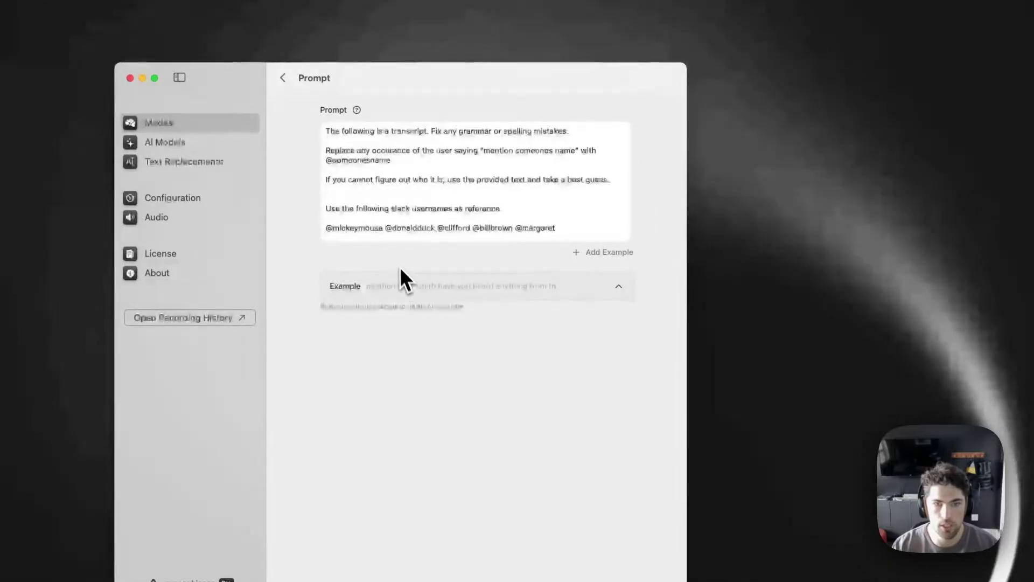
left_click(442, 216)
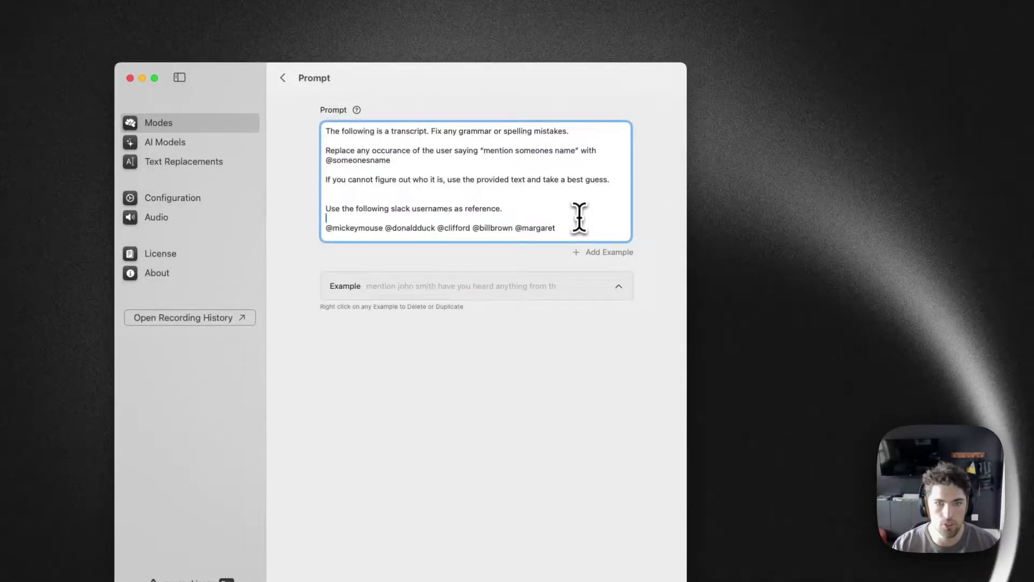
left_click(443, 295)
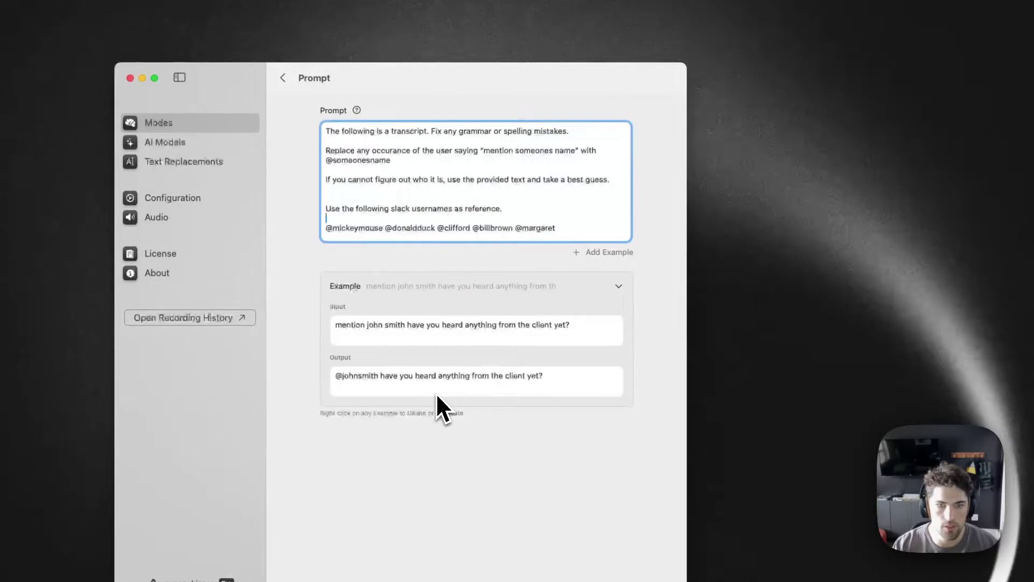
left_click(368, 326)
key("super+a")
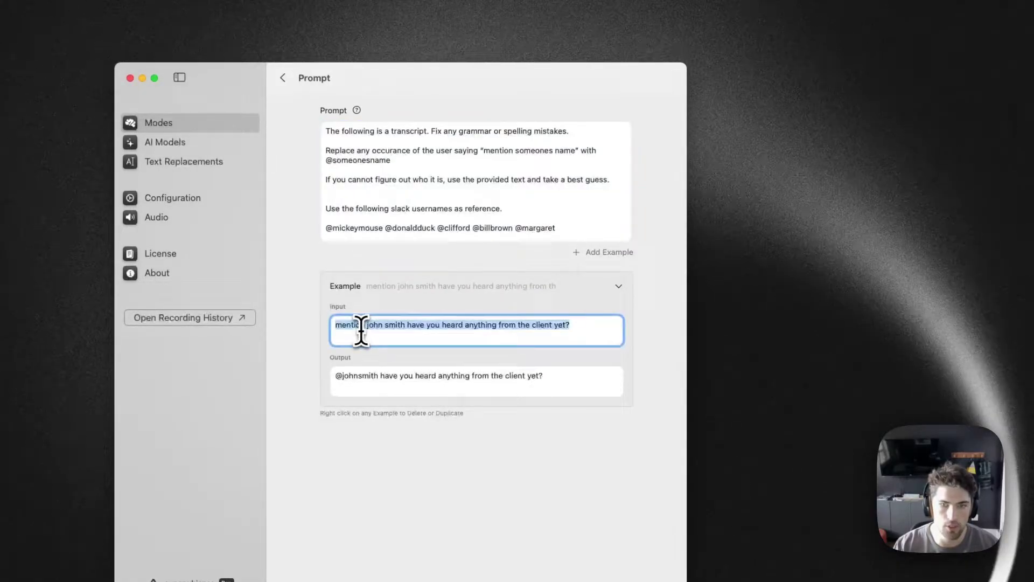
left_click(415, 197)
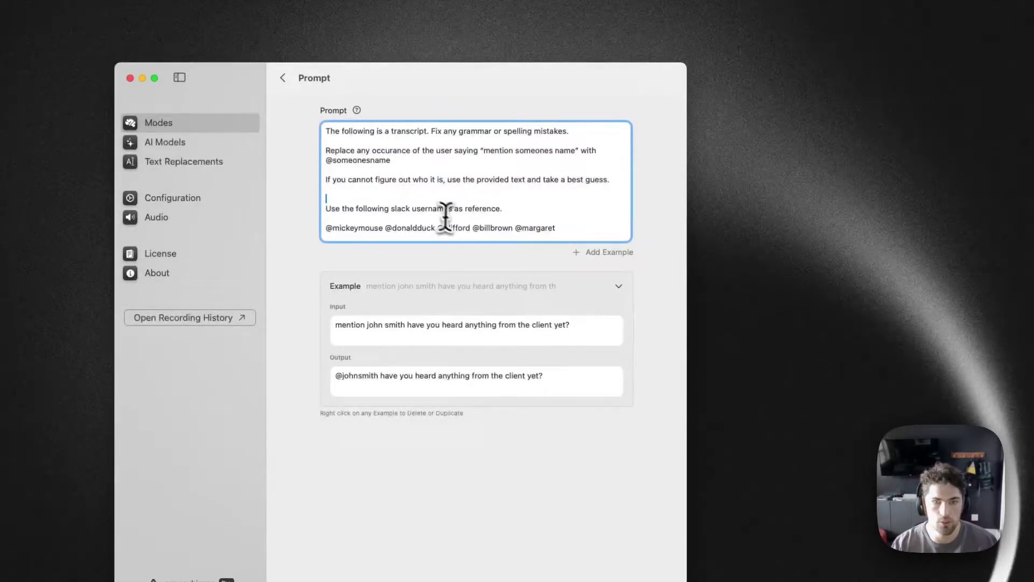
triple_click(427, 224)
left_click(564, 231)
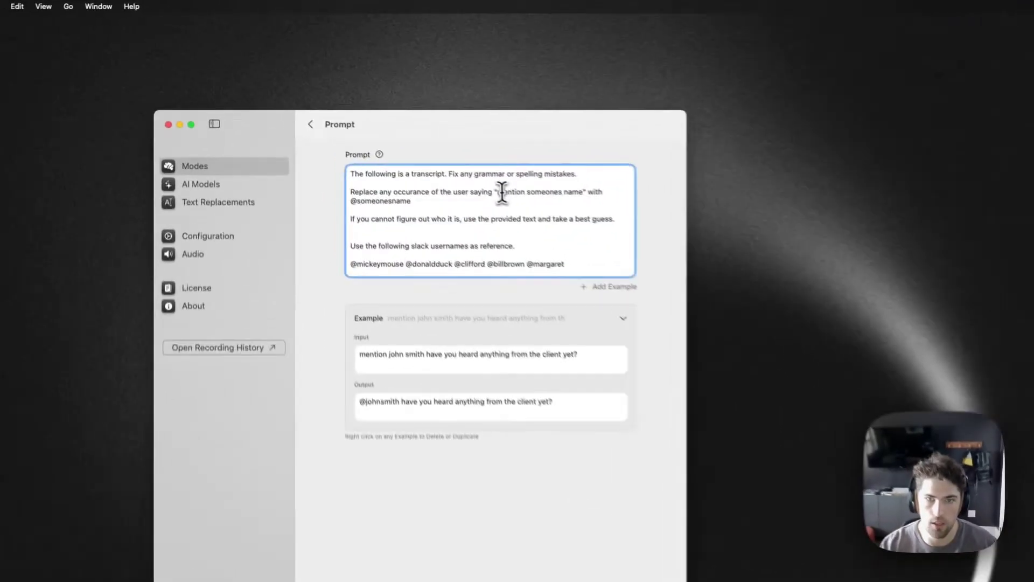
Step: Highlight and review the prompt's mention-replacement sentence
left_click_drag(413, 139, 455, 140)
left_click_drag(580, 206, 597, 206)
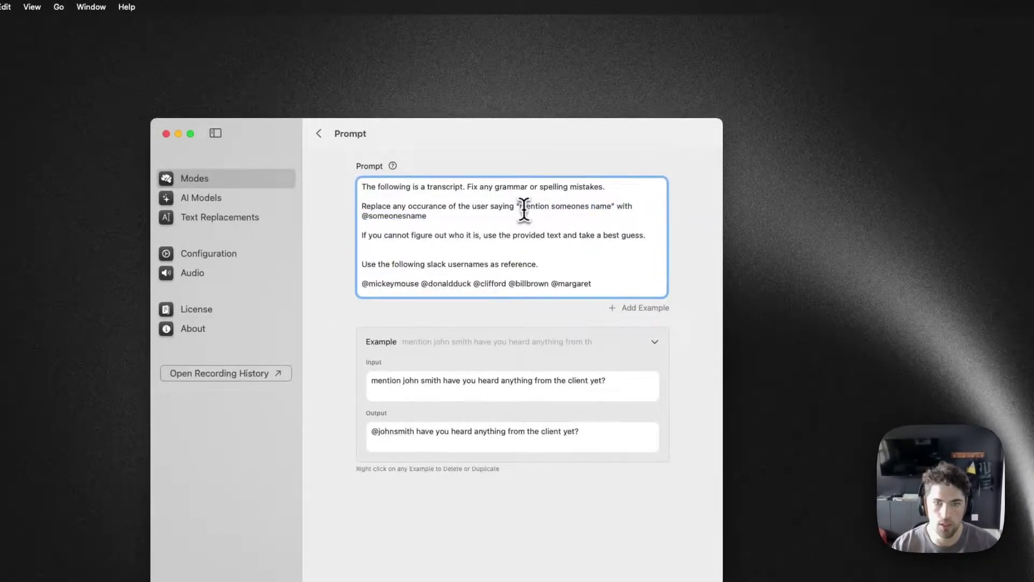
left_click_drag(522, 206, 611, 206)
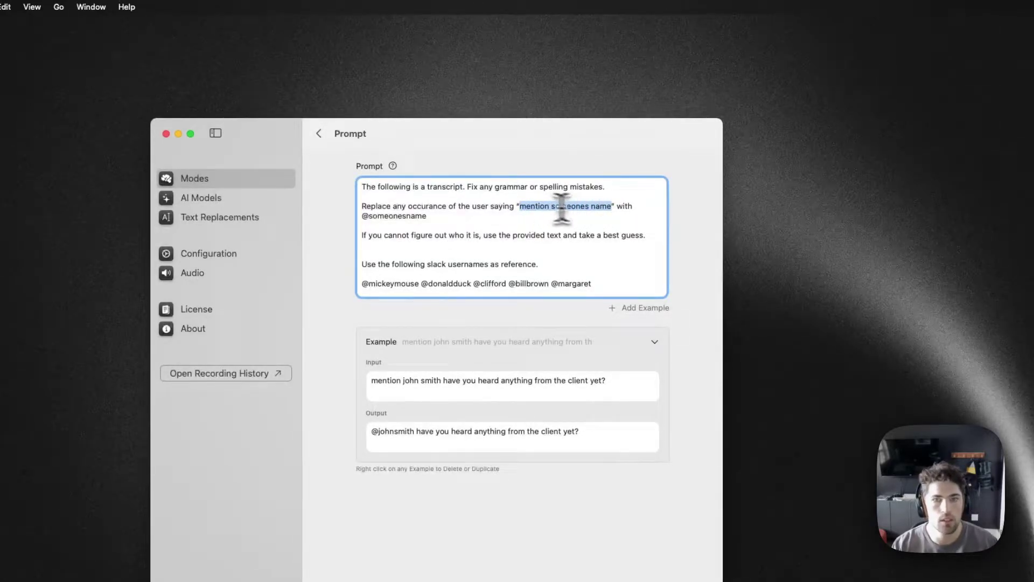
double_click(527, 207)
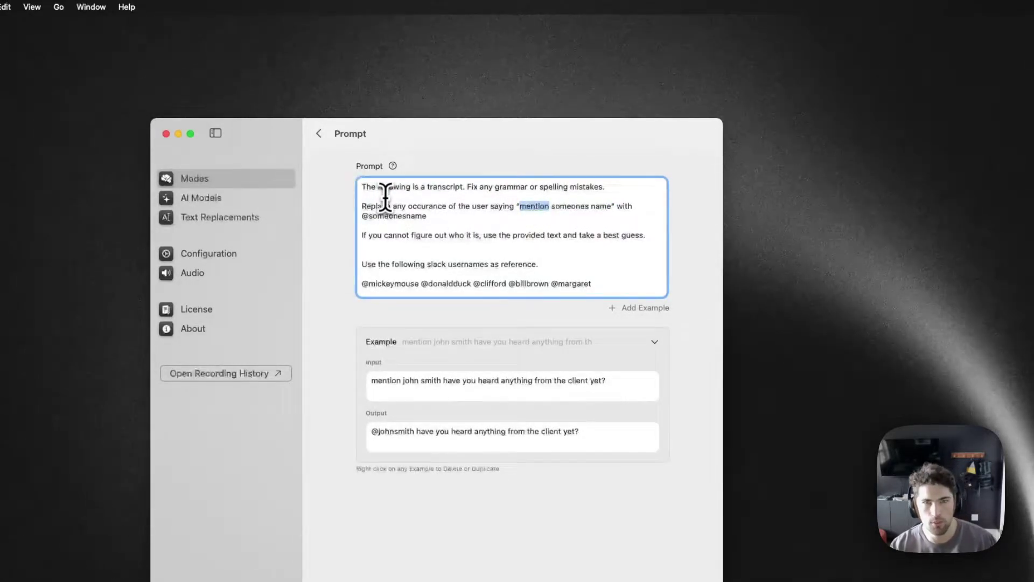
triple_click(447, 213)
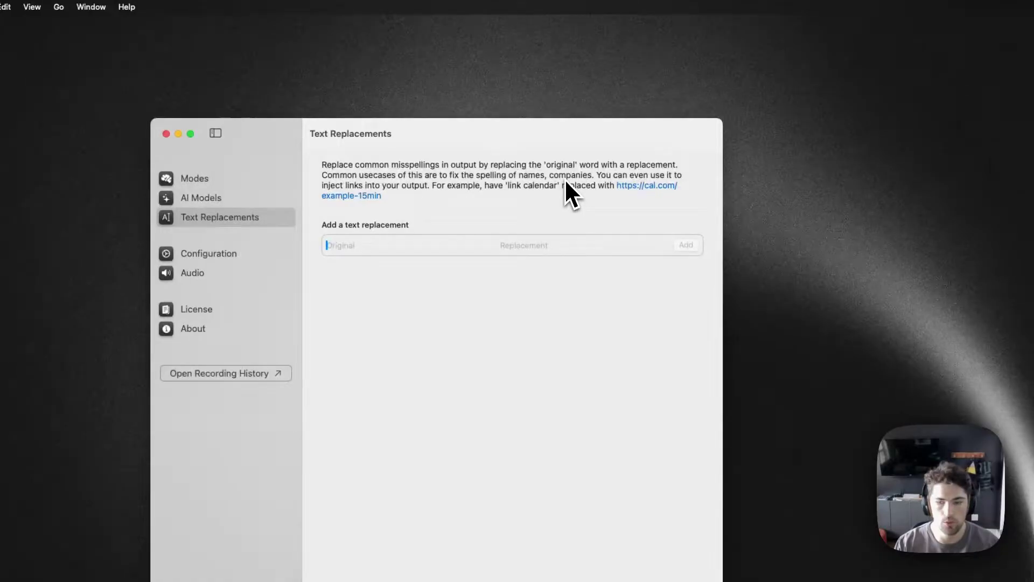
type("at here")
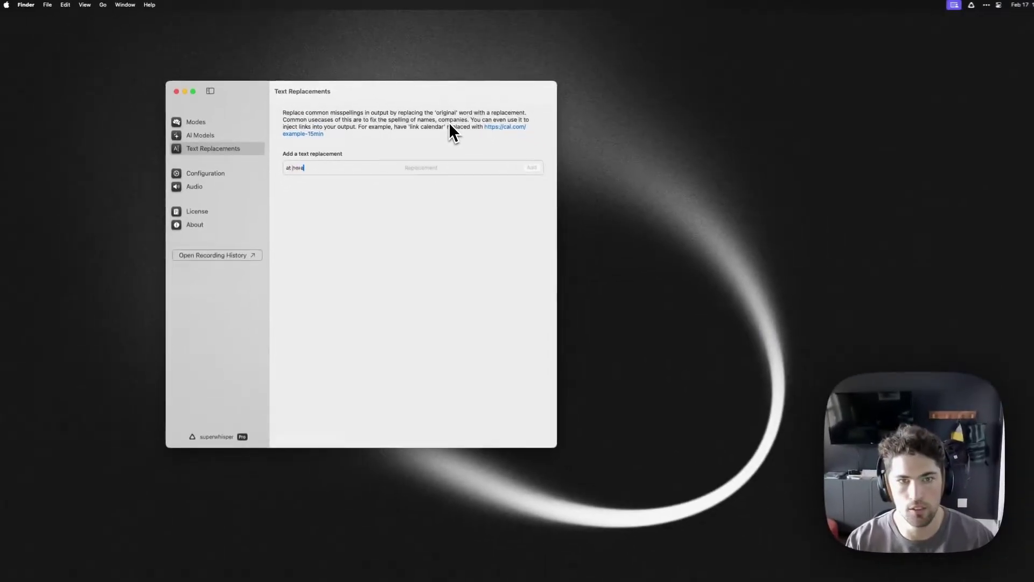
key("super+Left")
type("slack ")
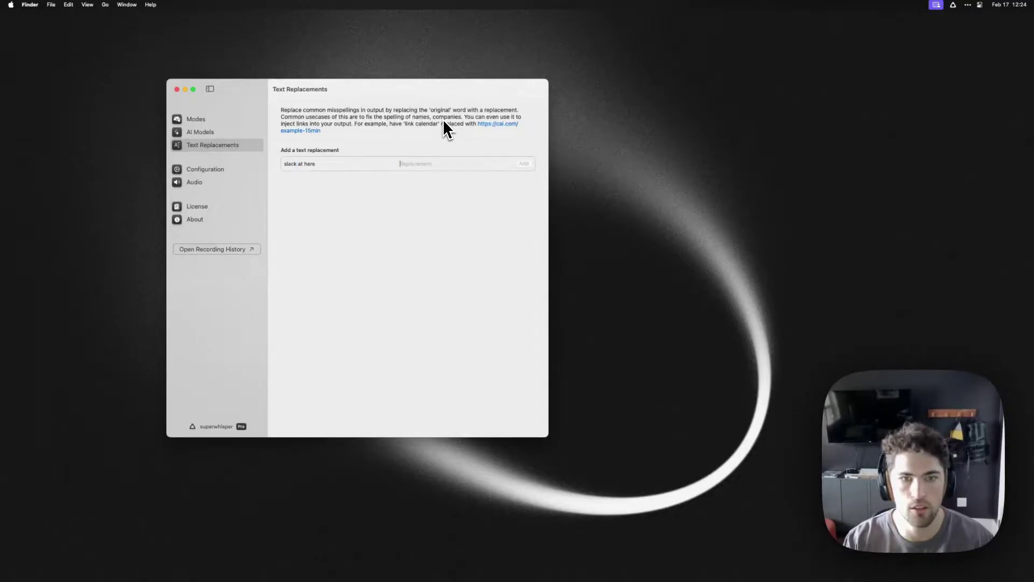
type("@here")
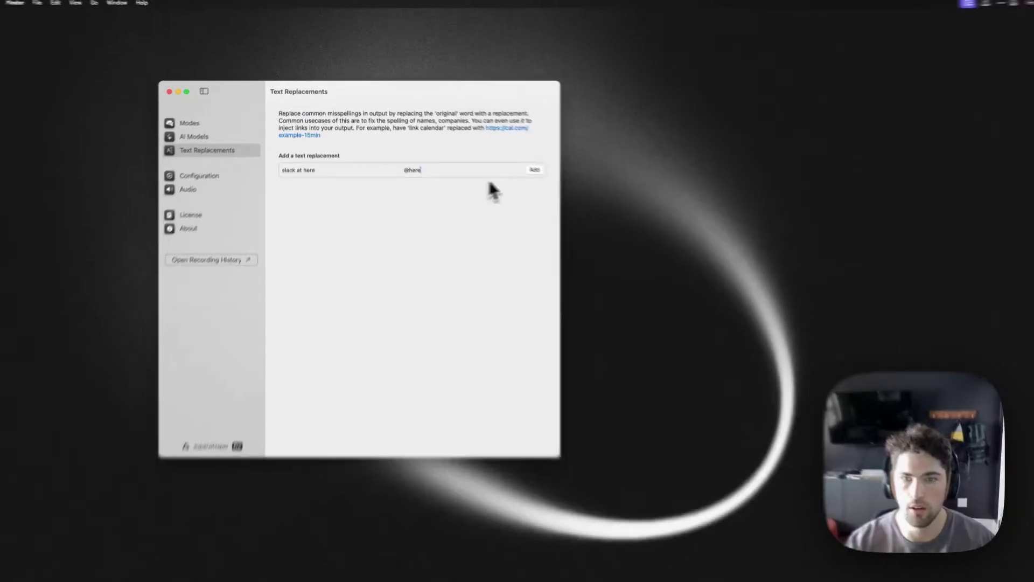
left_click(524, 163)
left_click(315, 164)
type("slack ")
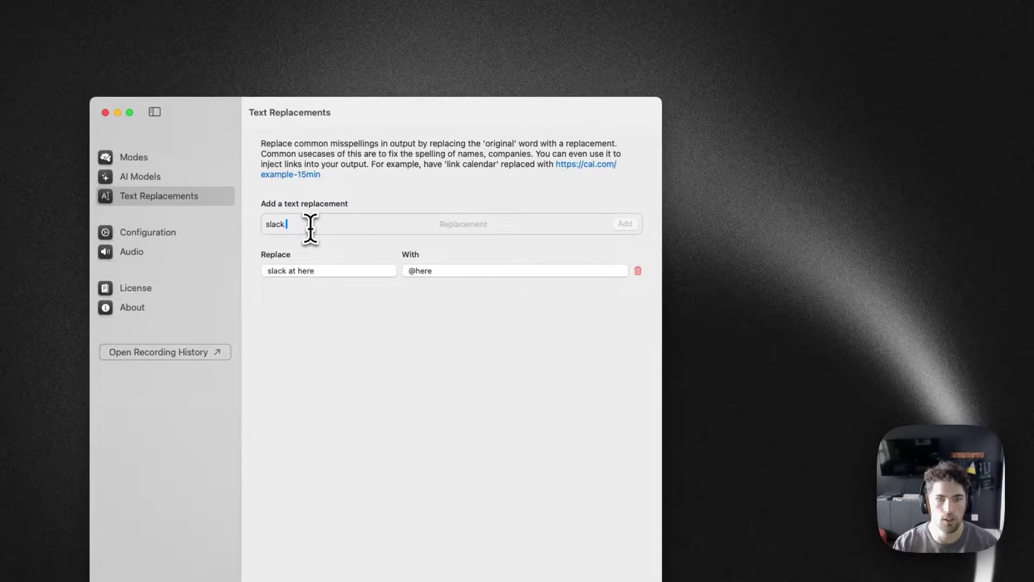
type("at everyone")
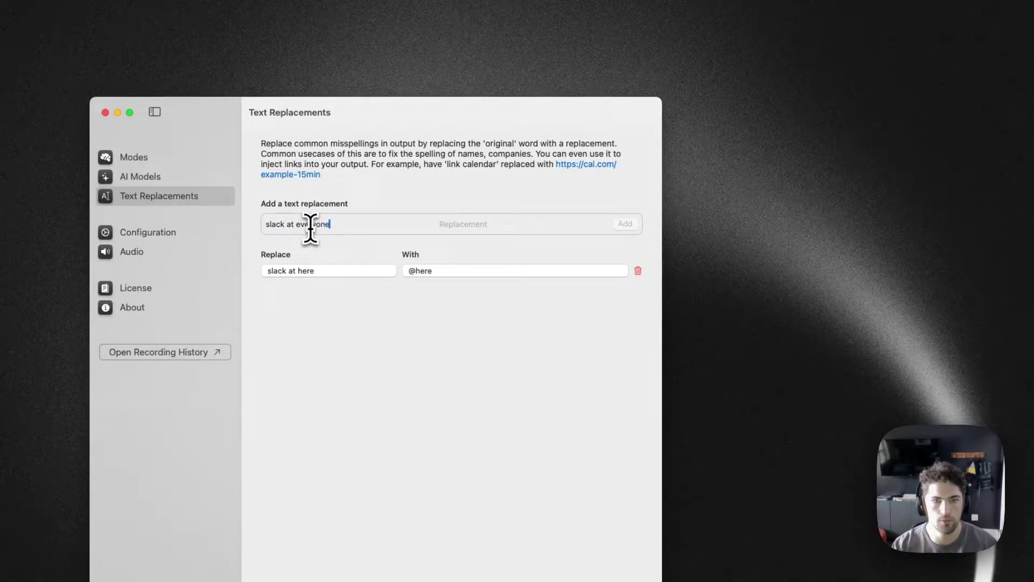
left_click(454, 222)
type("@")
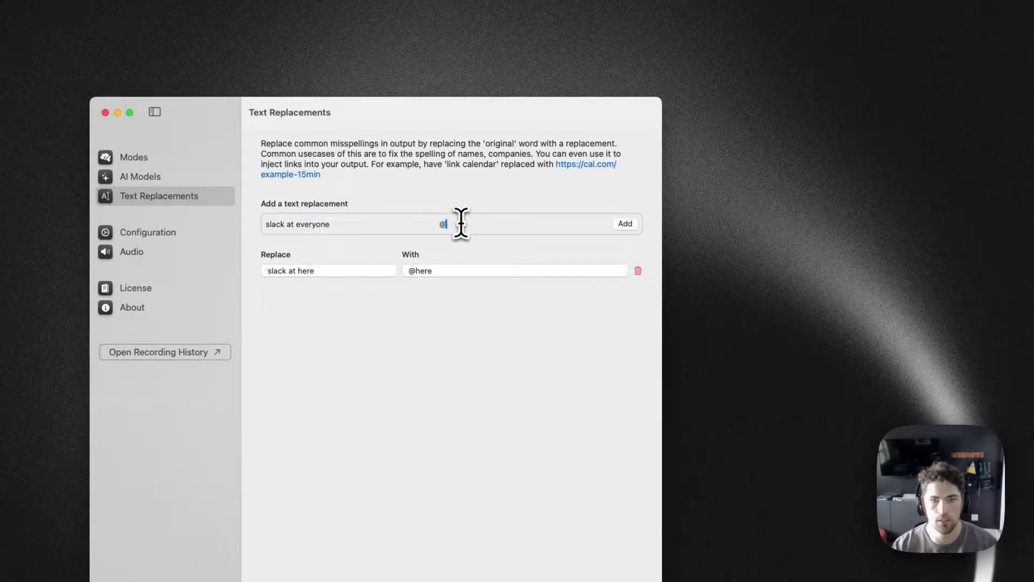
type("everyone")
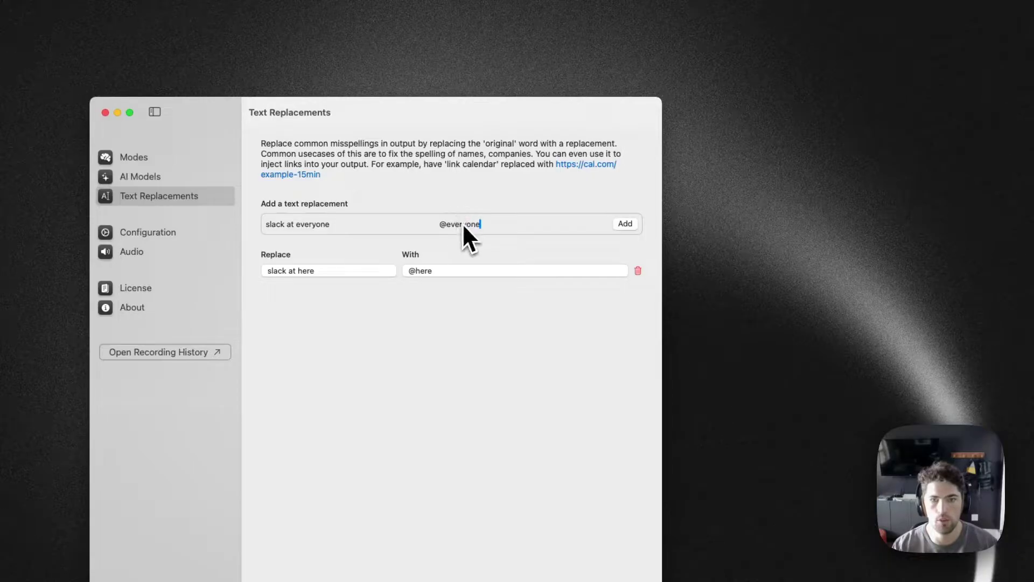
left_click(623, 225)
Step: Add a replacement turning "slack hash general" into #general
type("slack")
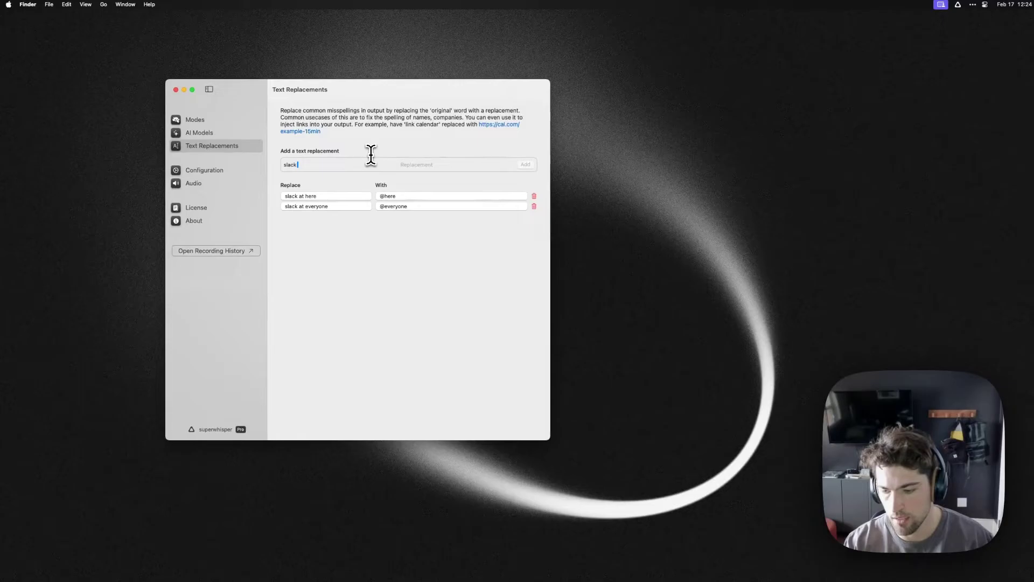
type(" ha")
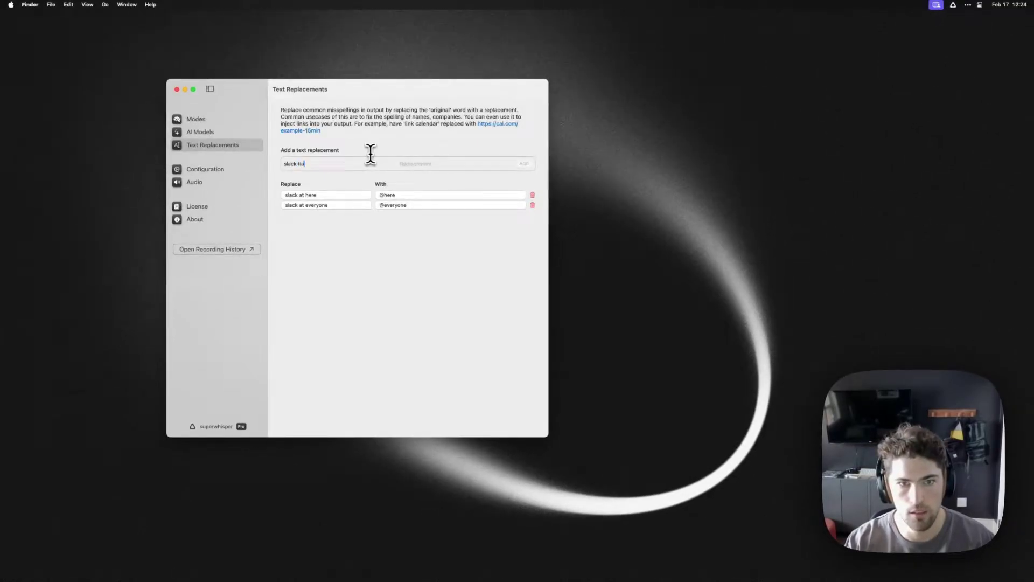
type("sh general")
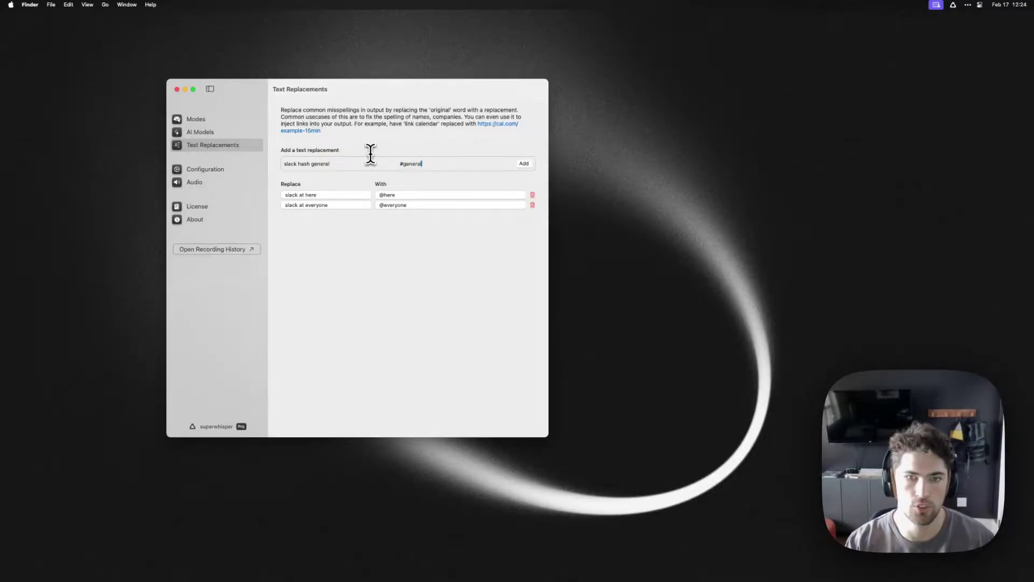
left_click(524, 163)
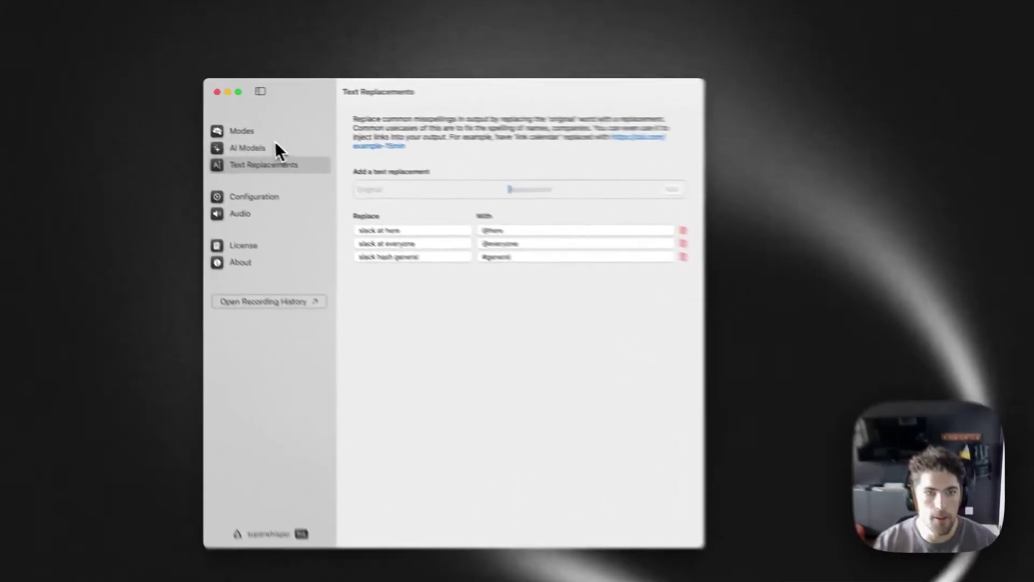
left_click(202, 132)
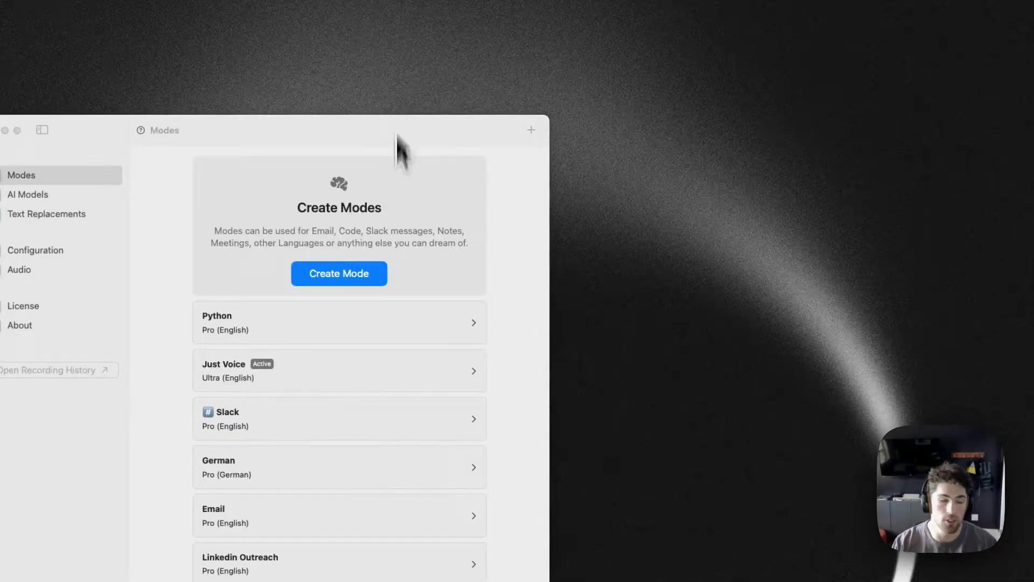
Step: Launch Notes with a blank new note beside superwhisper
key("alt+space")
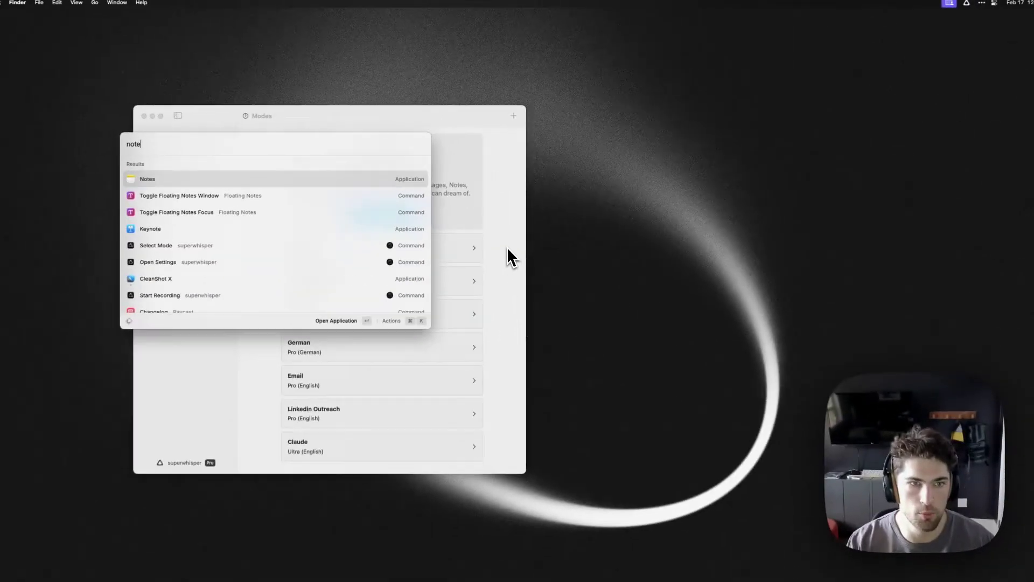
key("Escape")
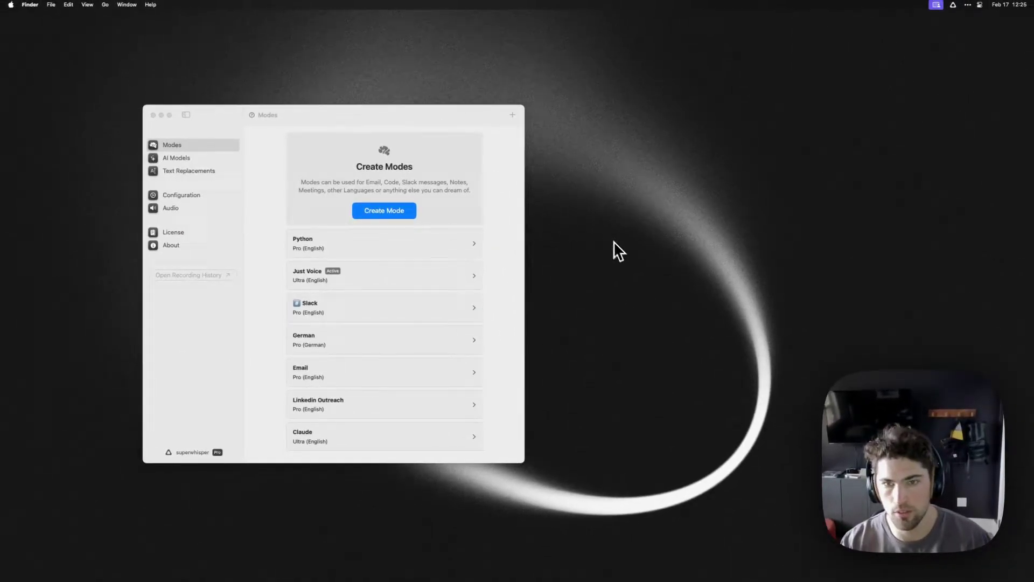
mouse_move(609, 580)
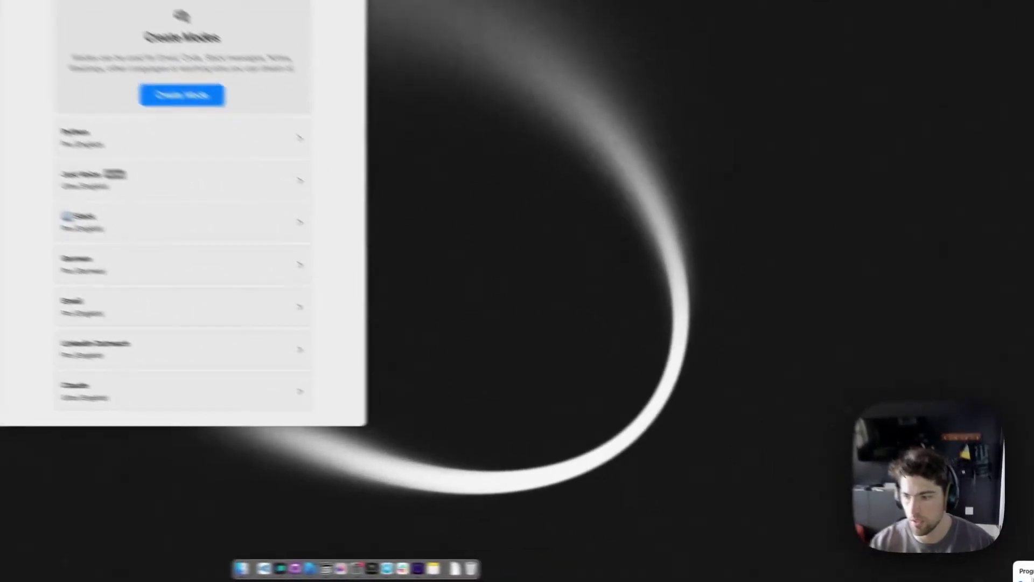
left_click(434, 568)
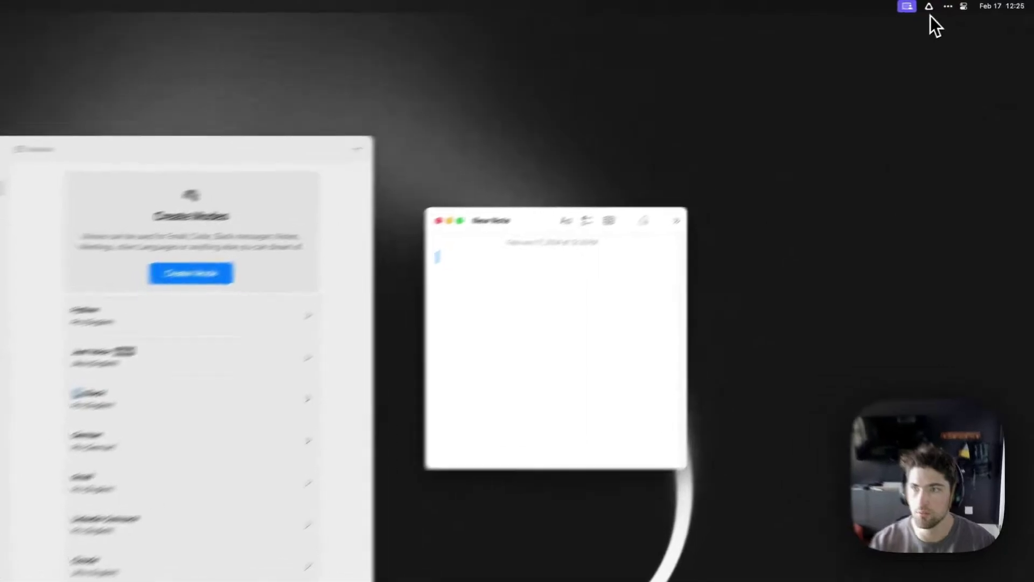
Step: Make Slack the active superwhisper mode from the menu bar
left_click(936, 5)
mouse_move(957, 26)
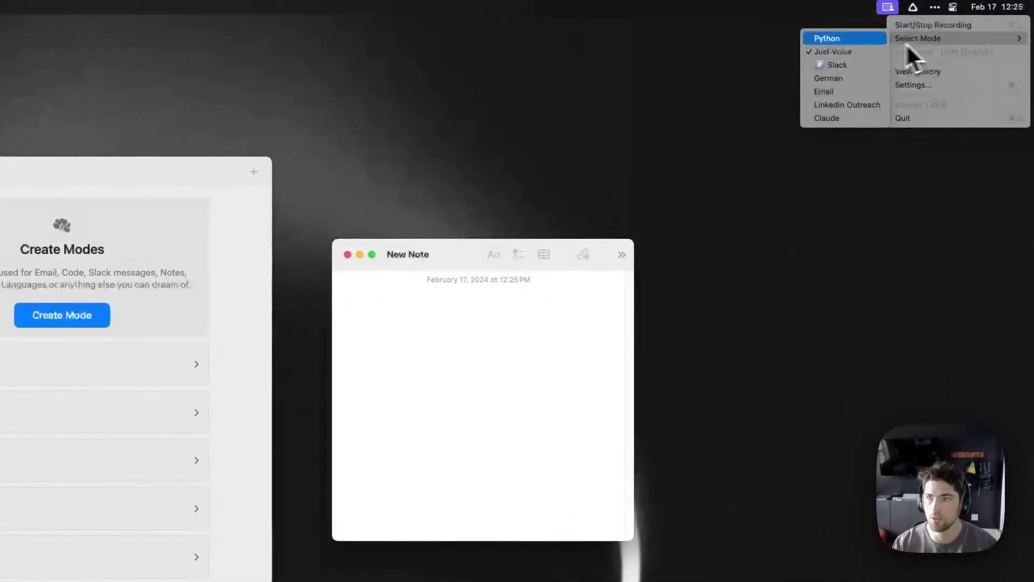
left_click(861, 79)
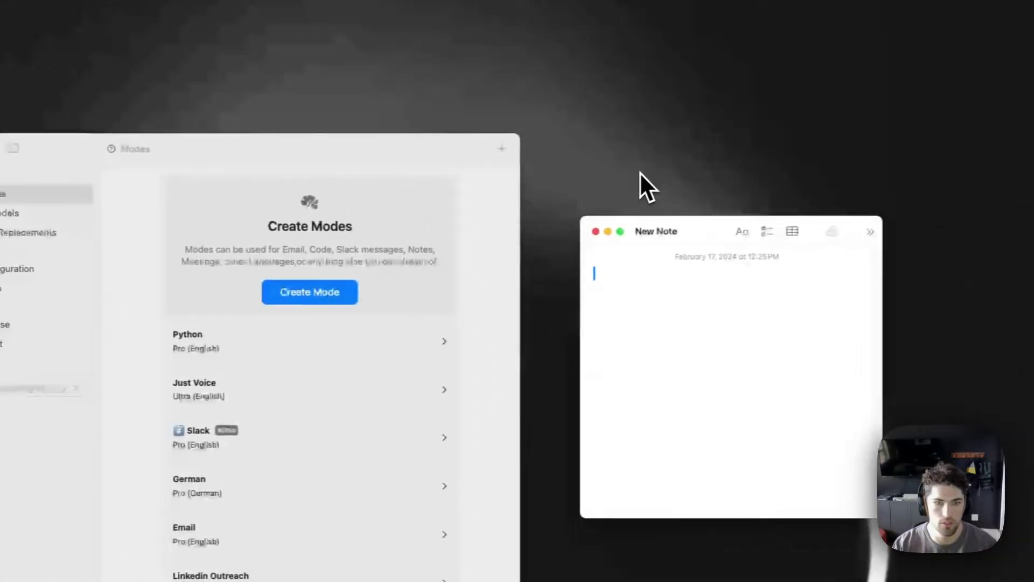
Step: Dictate a message with mentions into the empty note, allowing microphone access
key("alt+space")
left_click(567, 263)
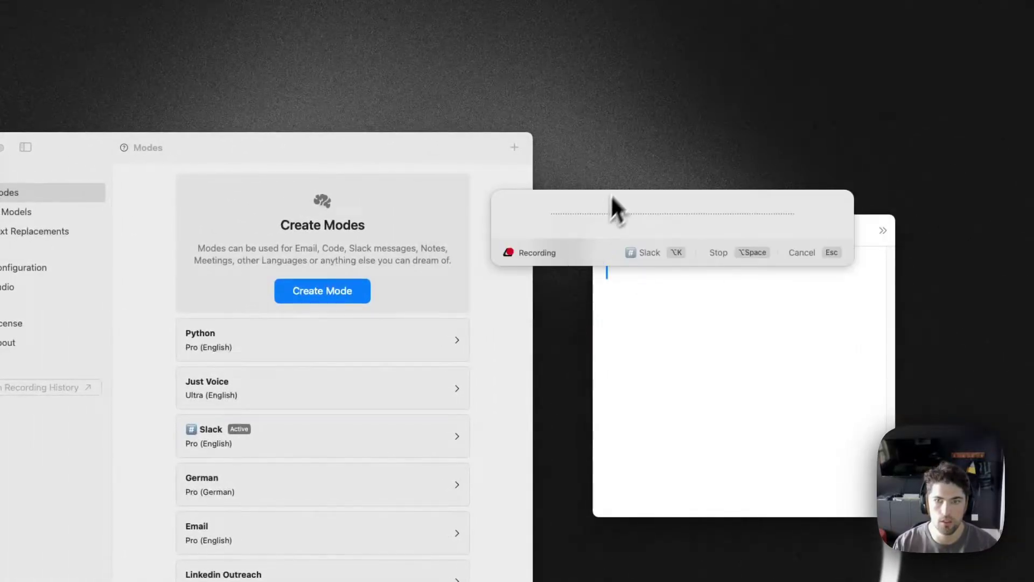
left_click_drag(609, 194, 260, 173)
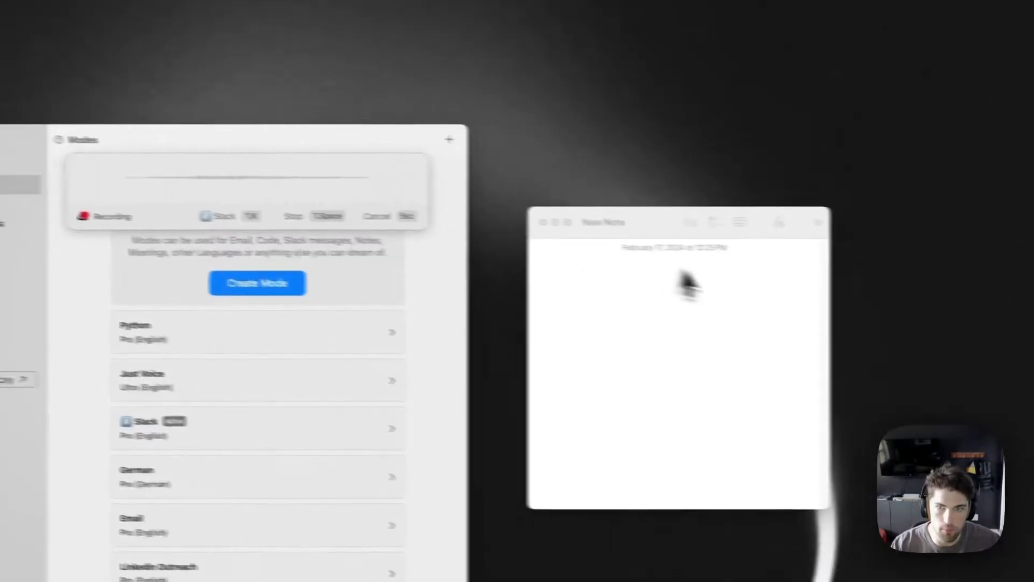
left_click(757, 304)
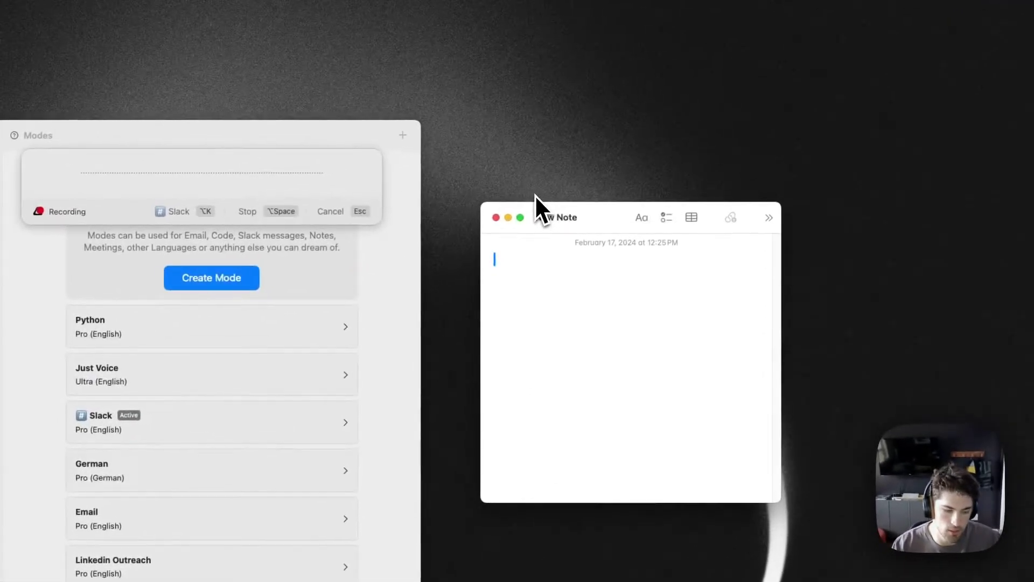
key("alt+space")
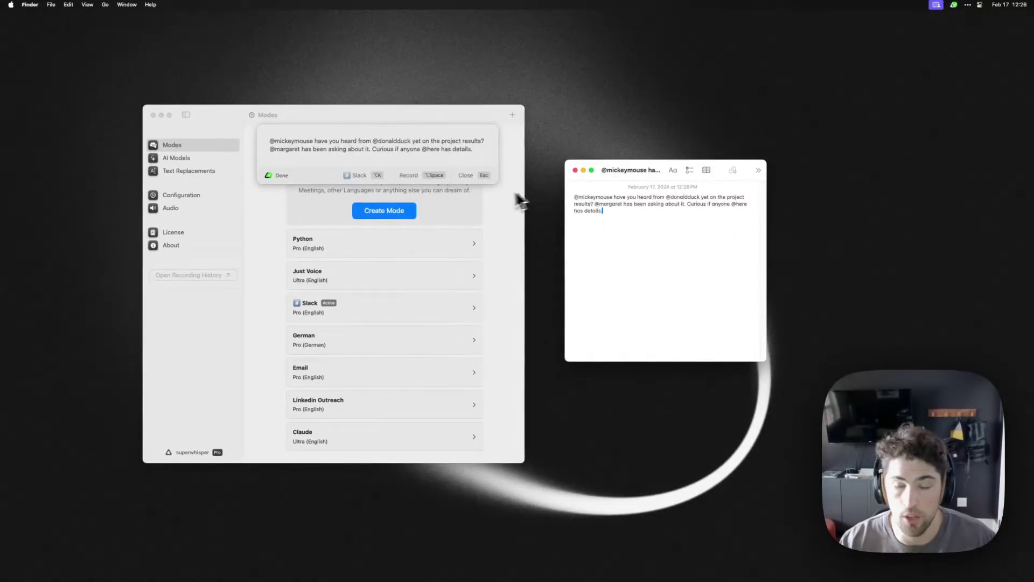
Step: Delete the empty example from the Slack prompt, then open the Text Replacements list
key("Escape")
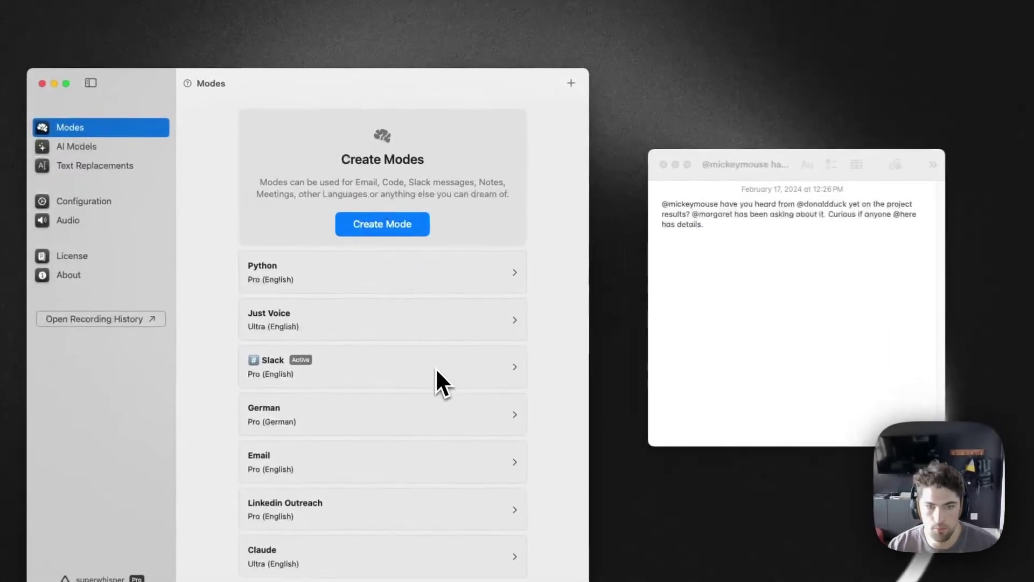
left_click(423, 308)
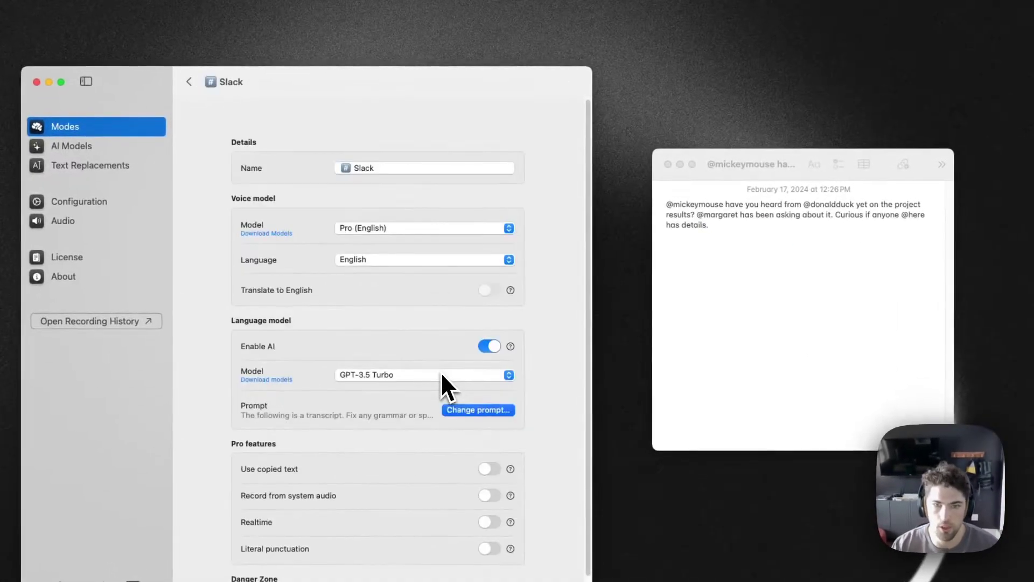
left_click(457, 409)
right_click(470, 294)
left_click(476, 312)
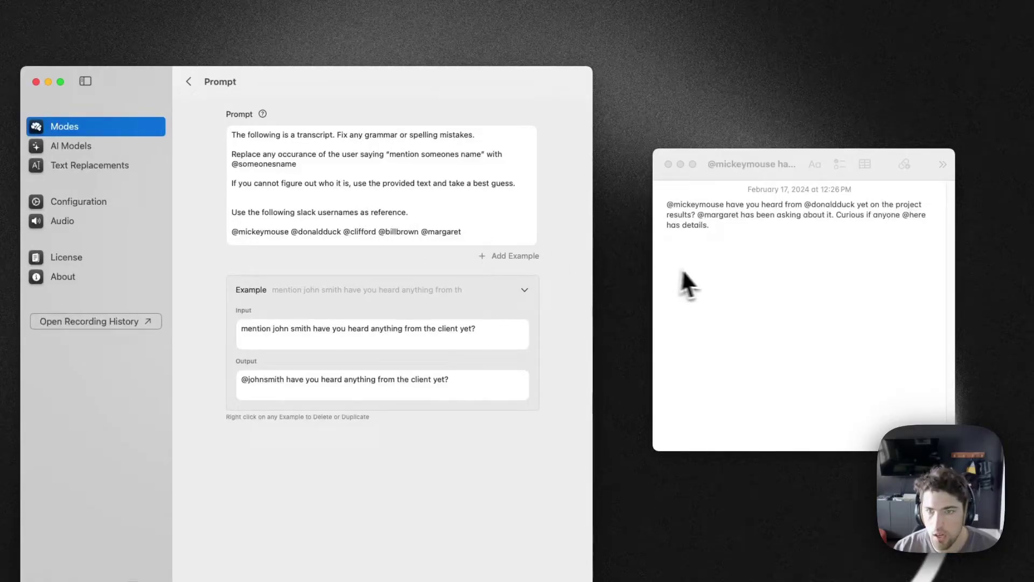
left_click(695, 277)
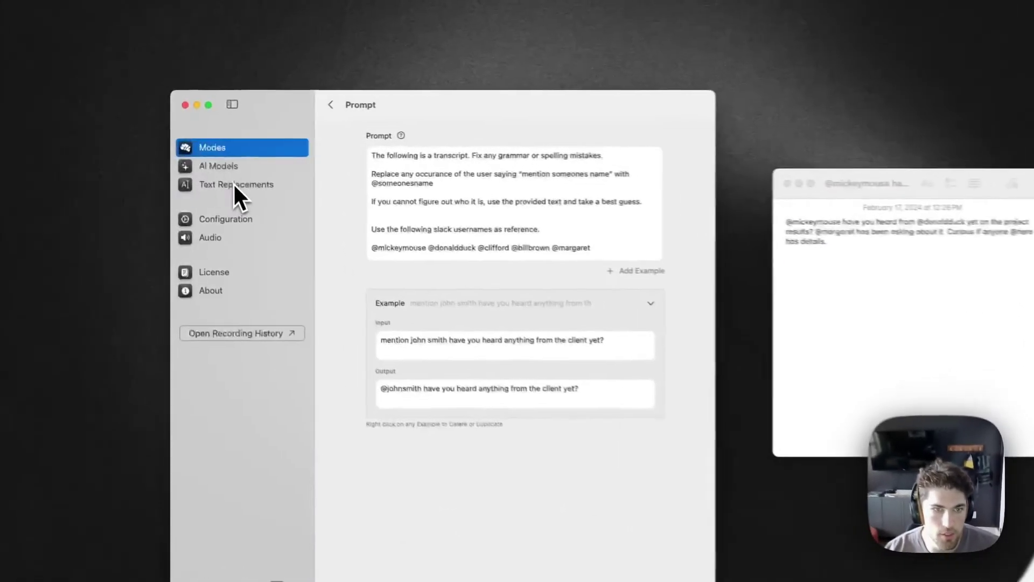
left_click(188, 172)
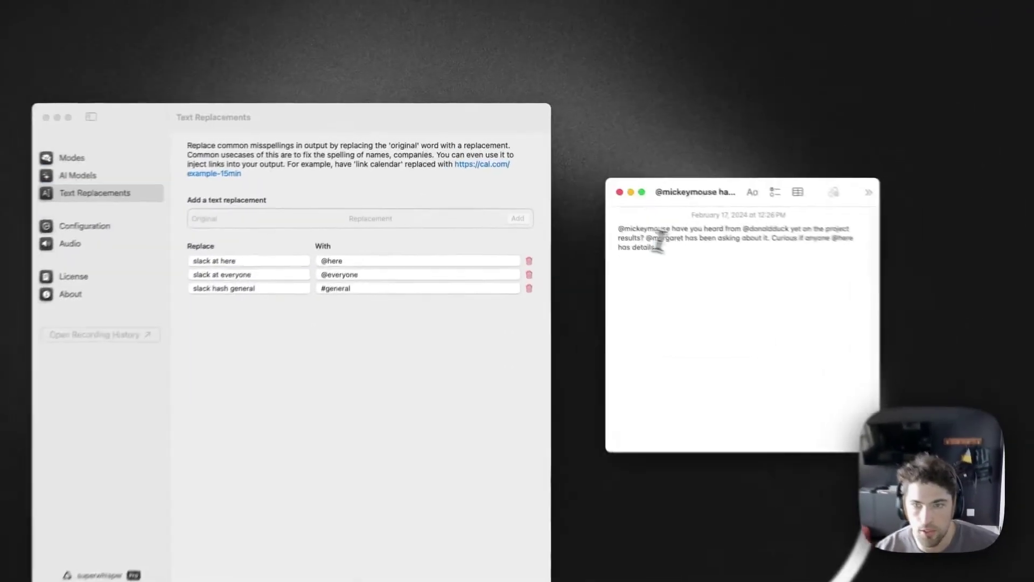
Step: Compare the dictated note with the Slack prompt's usernames line, then open Recording History
left_click_drag(574, 197, 646, 214)
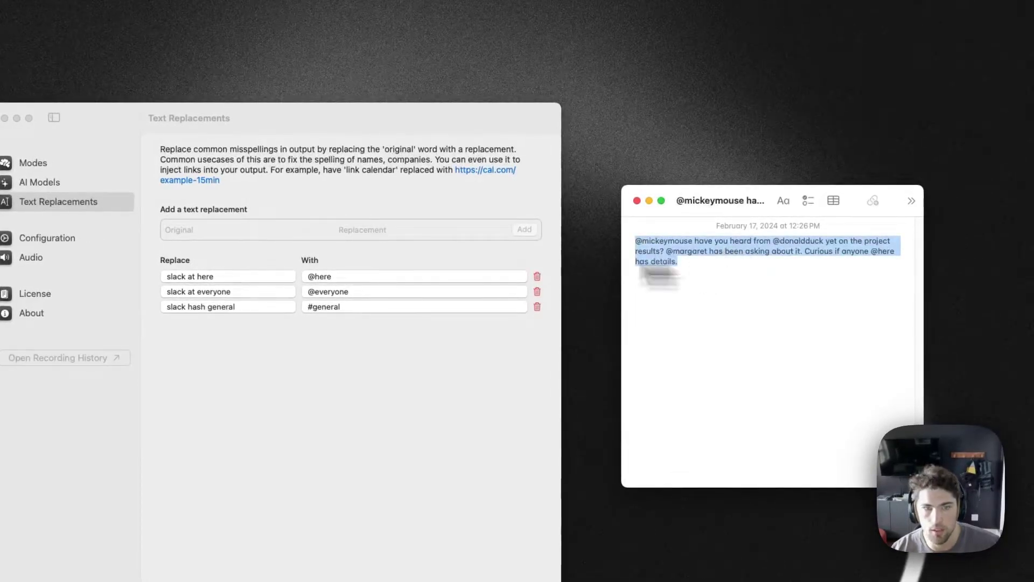
left_click(56, 200)
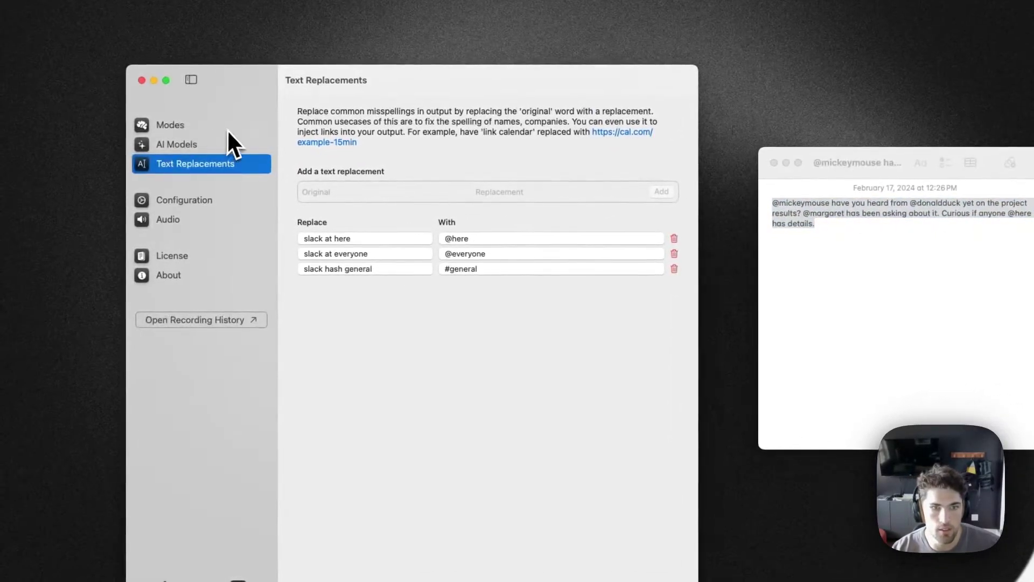
left_click(228, 128)
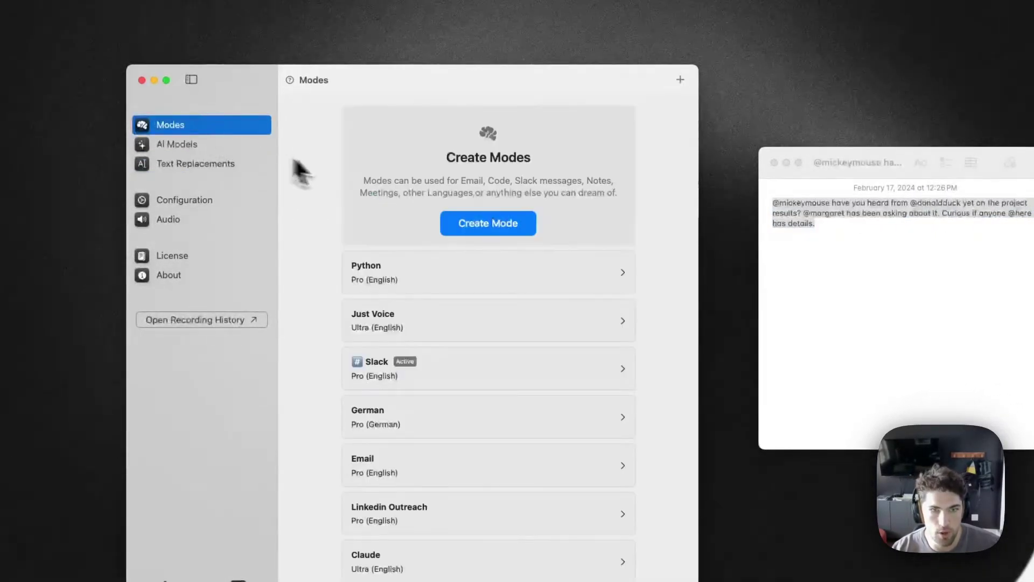
left_click(451, 386)
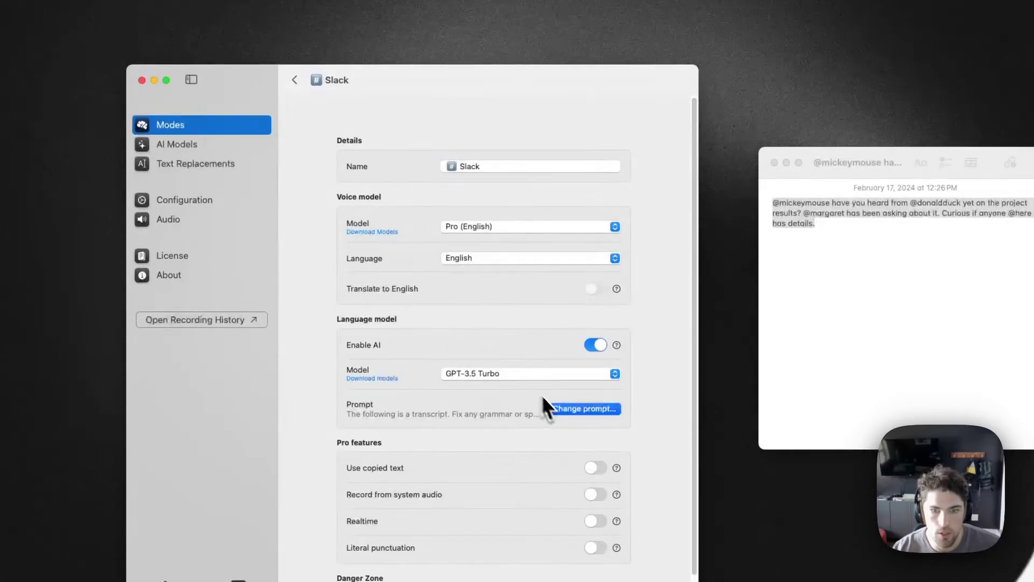
left_click(552, 408)
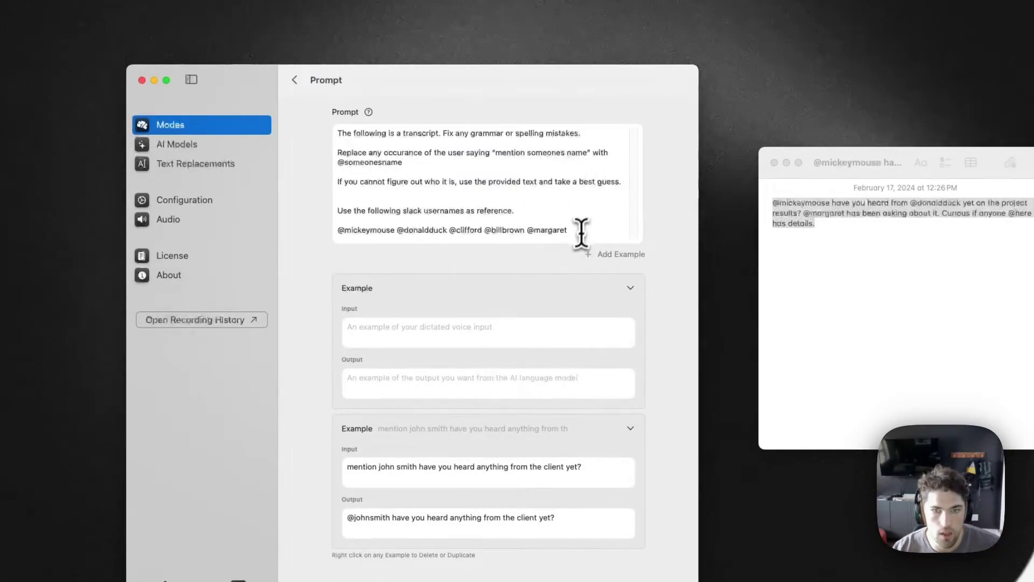
left_click_drag(578, 227, 286, 231)
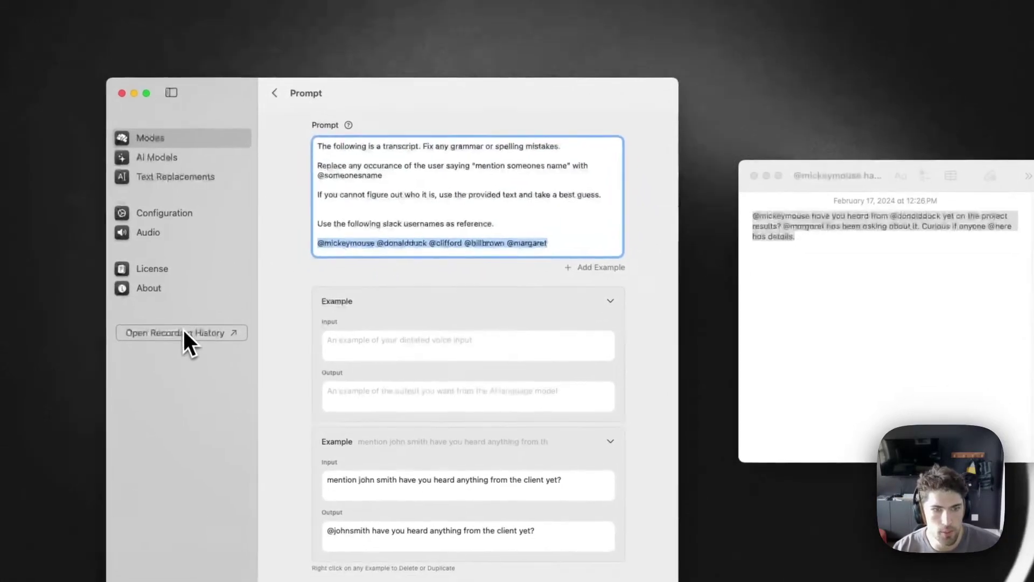
left_click(182, 340)
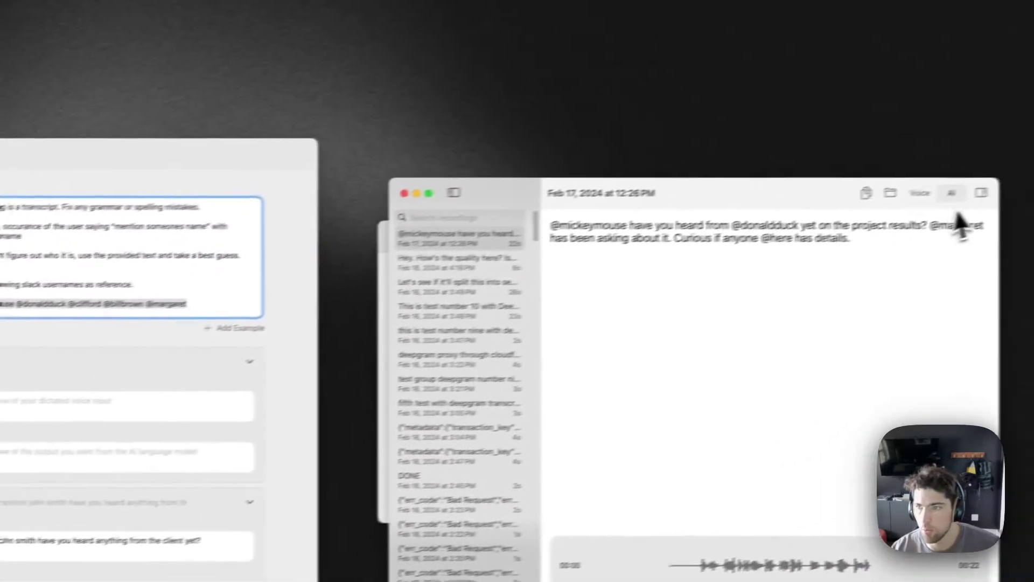
Step: Inspect the raw voice transcript, selecting the mentioned word Duck
left_click(920, 193)
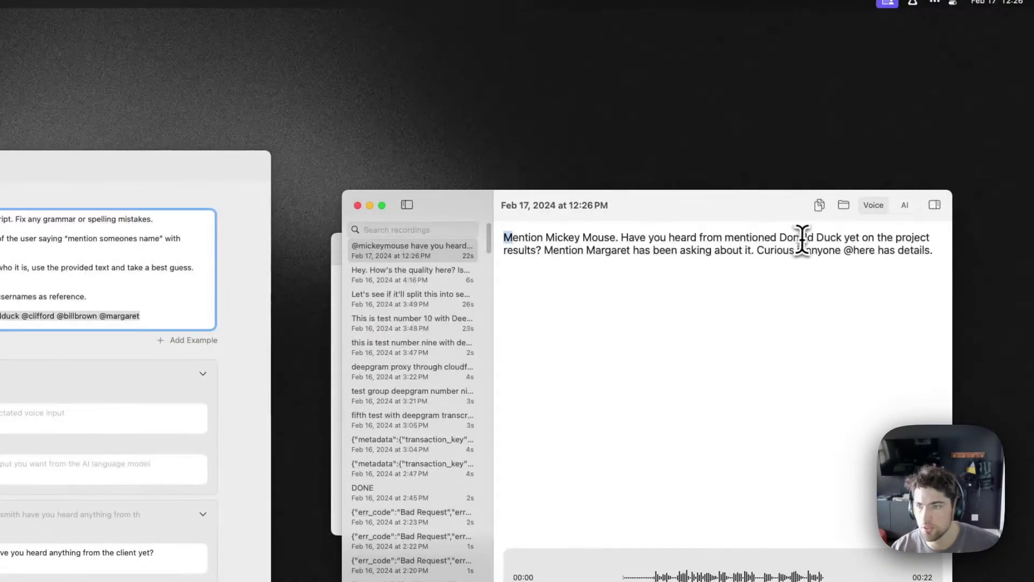
double_click(754, 237)
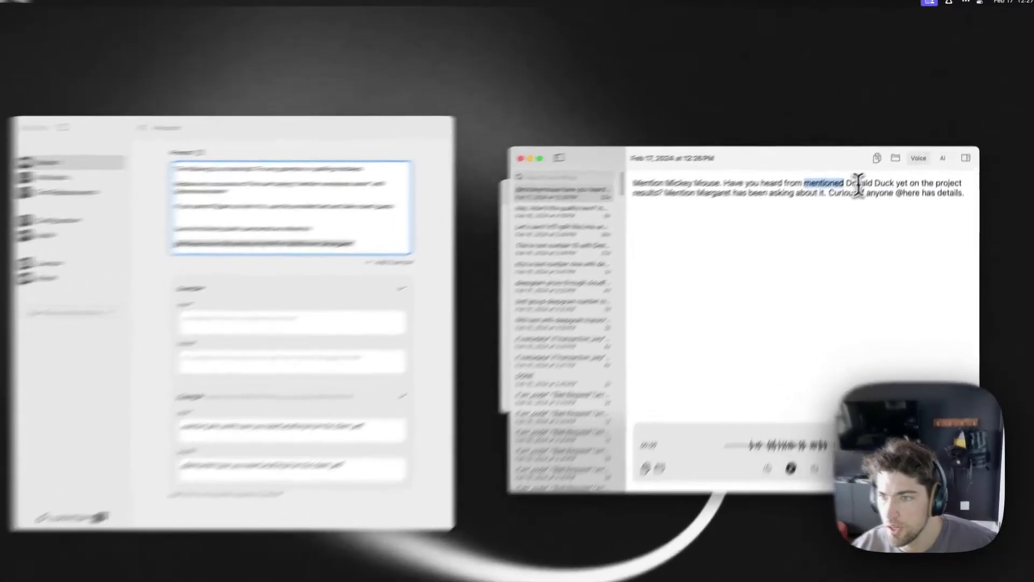
right_click(901, 163)
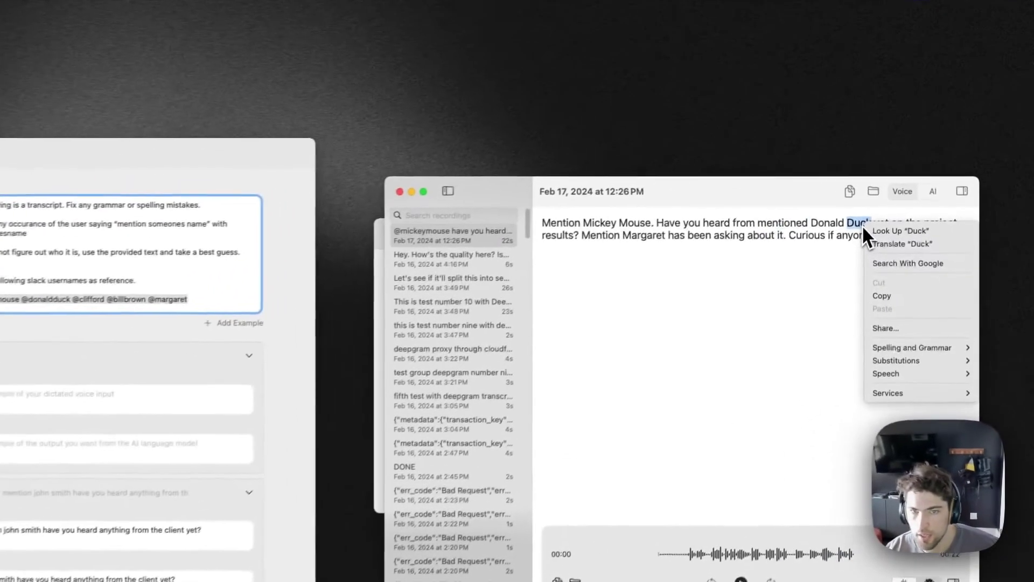
left_click(819, 177)
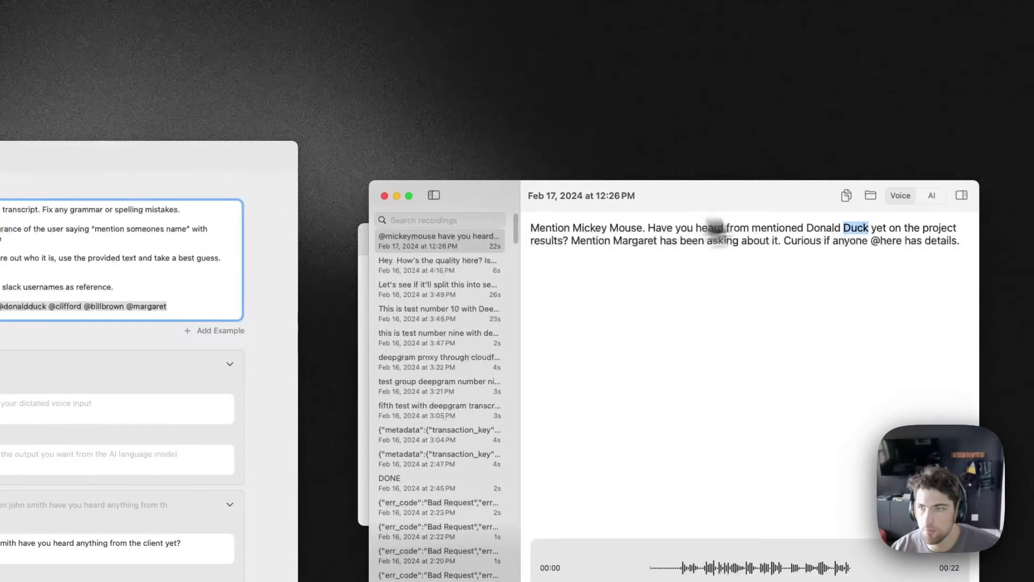
left_click(930, 199)
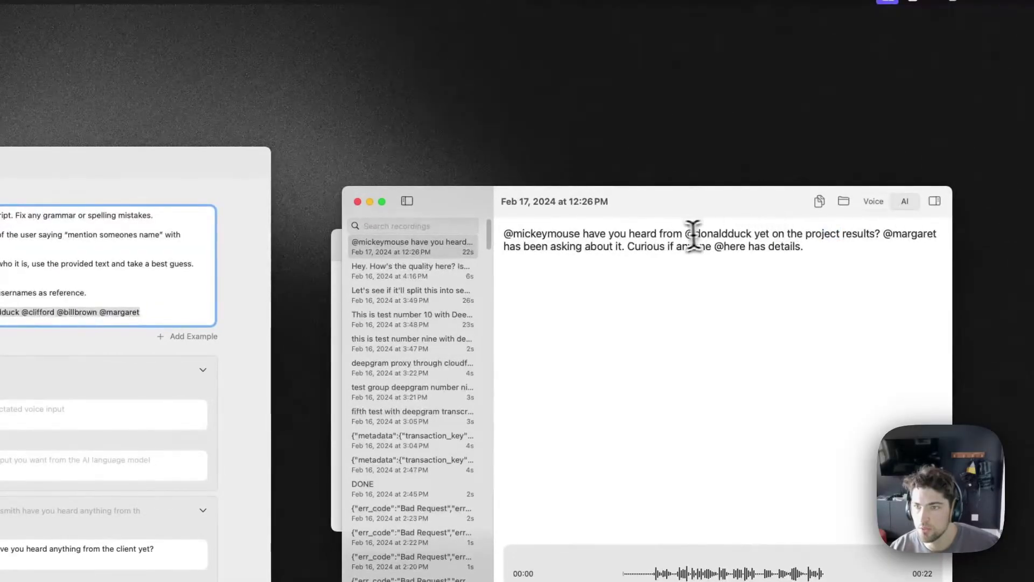
left_click_drag(688, 233, 754, 233)
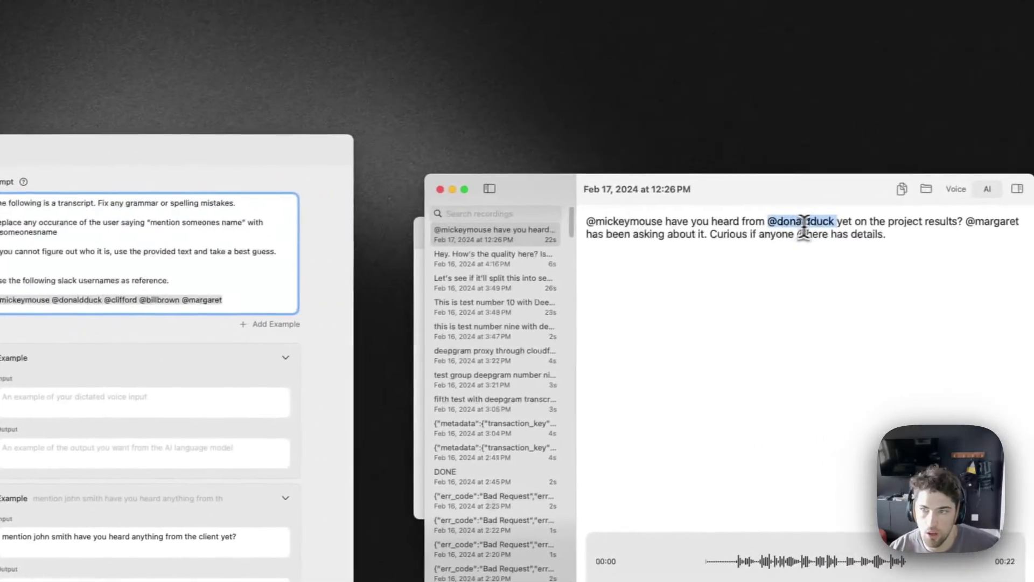
left_click(671, 228)
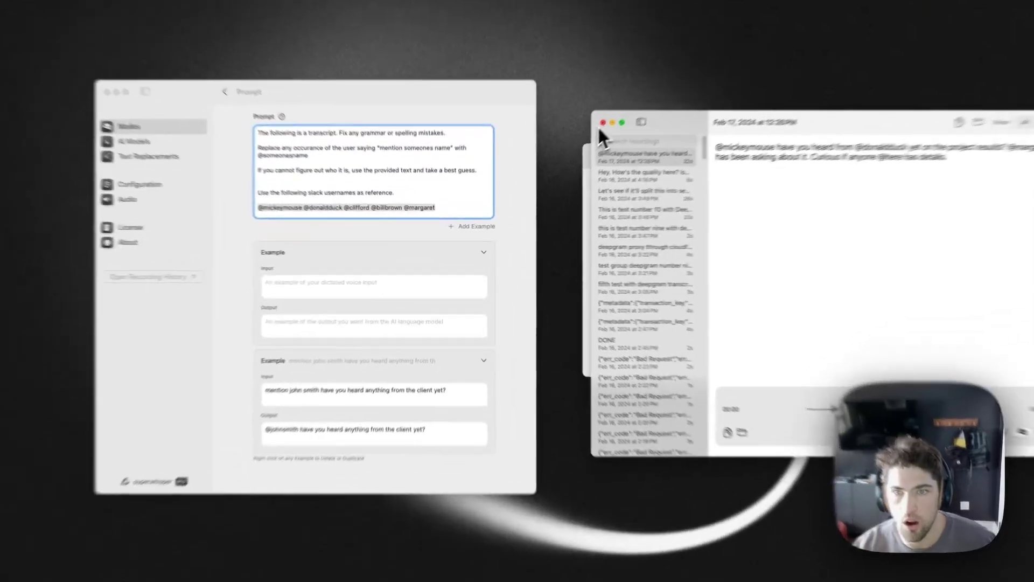
Step: Close Recording History and select the second example's input text in the prompt settings
left_click(582, 141)
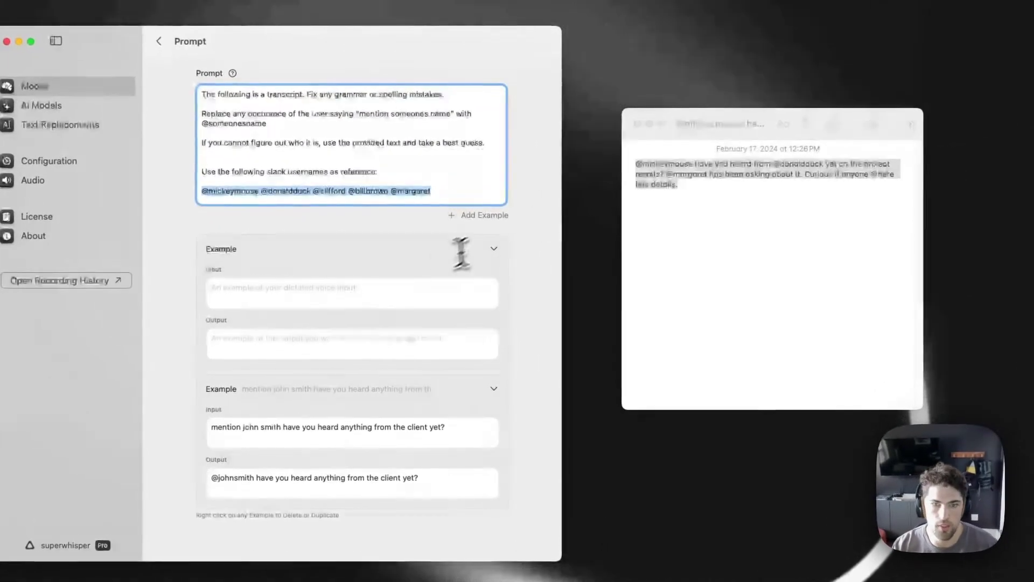
left_click(450, 282)
triple_click(400, 429)
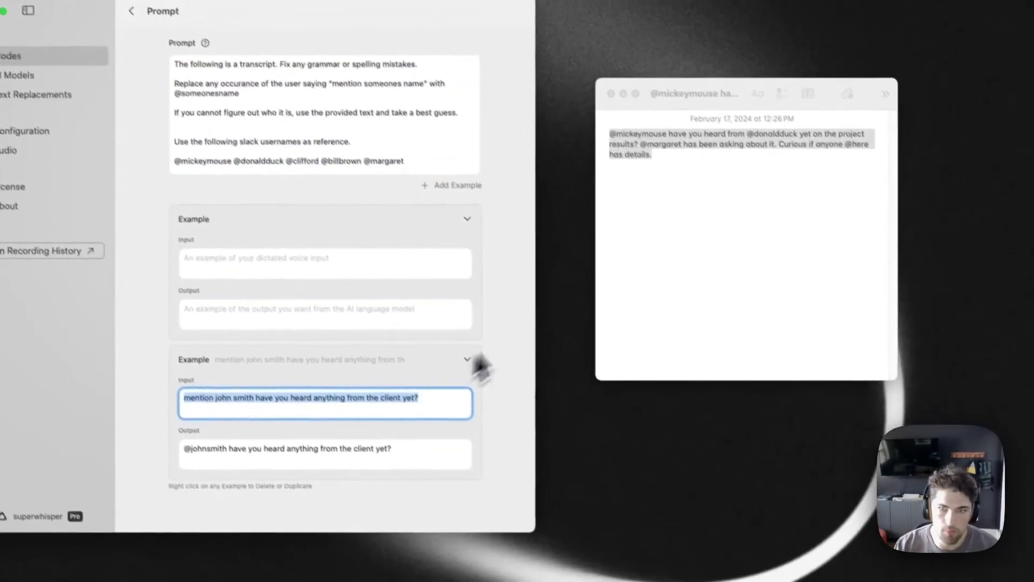
Step: Dictate a Slack-mode message about the presentation below the existing Notes text
left_click(713, 211)
left_click(723, 188)
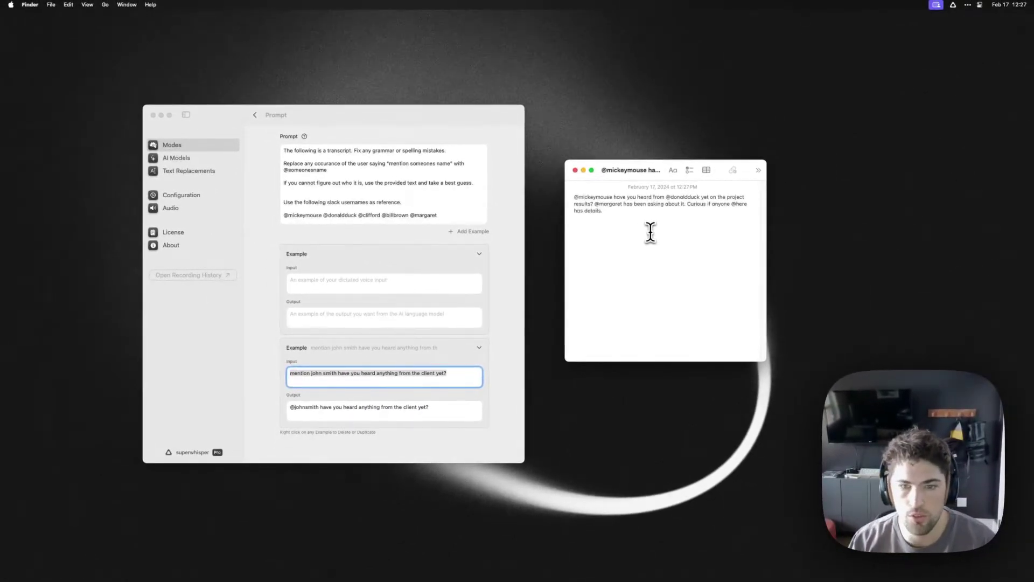
key("alt+space")
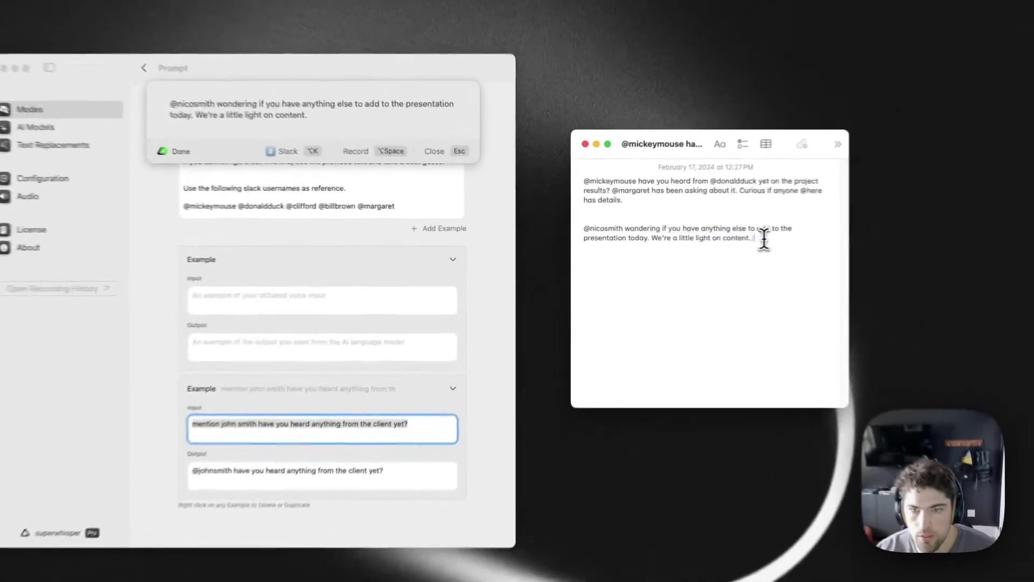
left_click_drag(705, 239, 521, 228)
key("super+c")
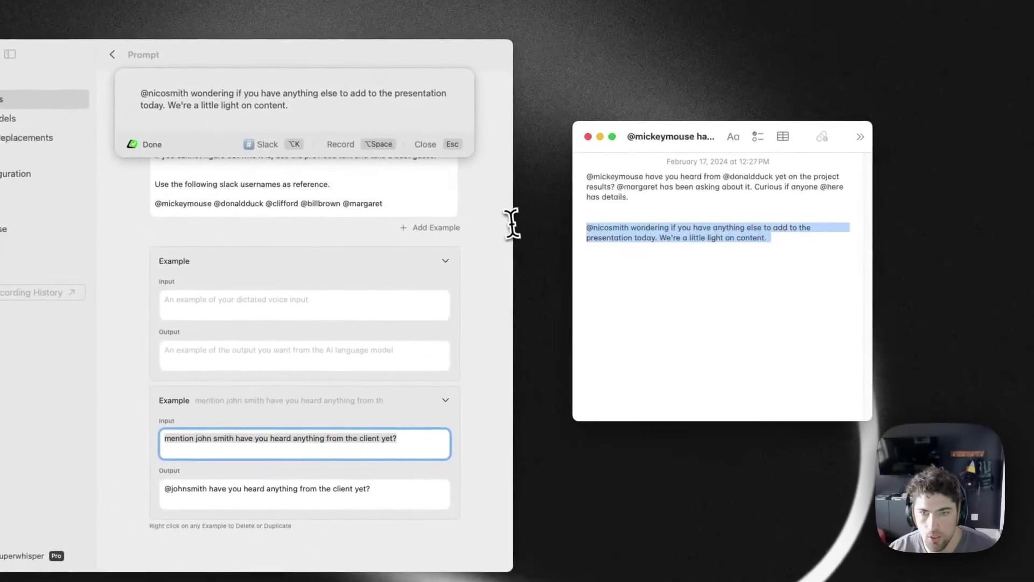
left_click(668, 237)
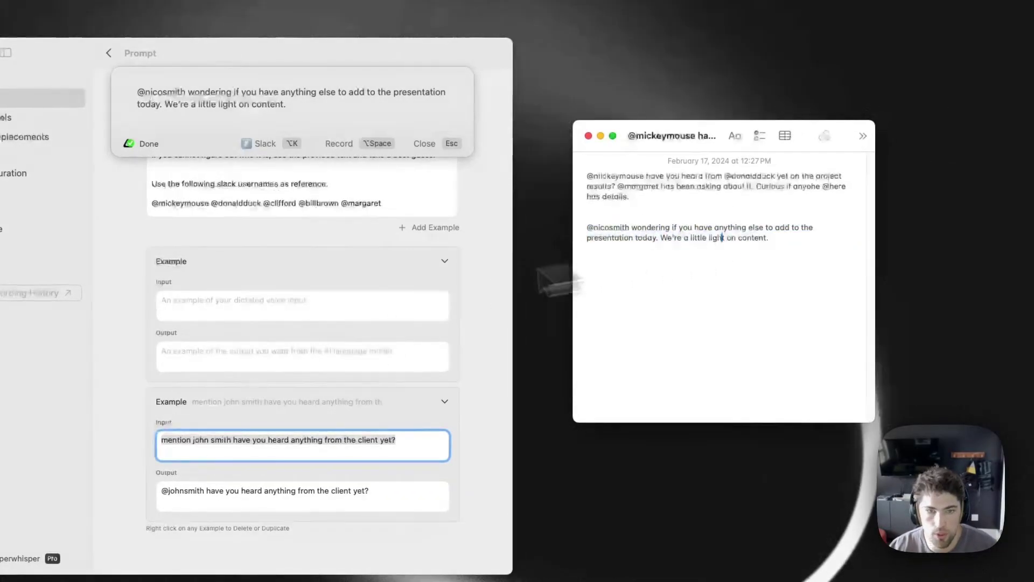
left_click(299, 353)
key("super+v")
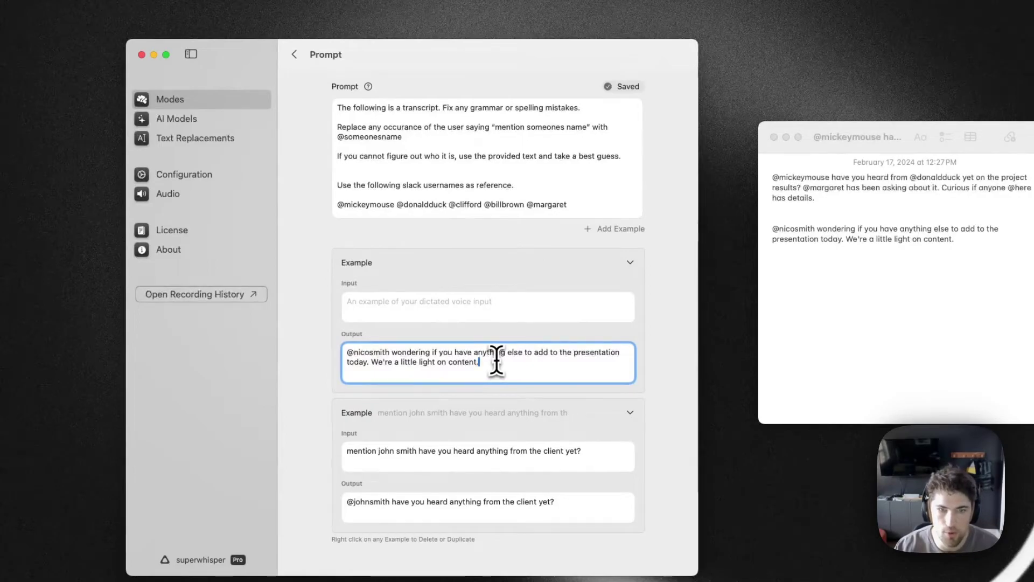
left_click(195, 294)
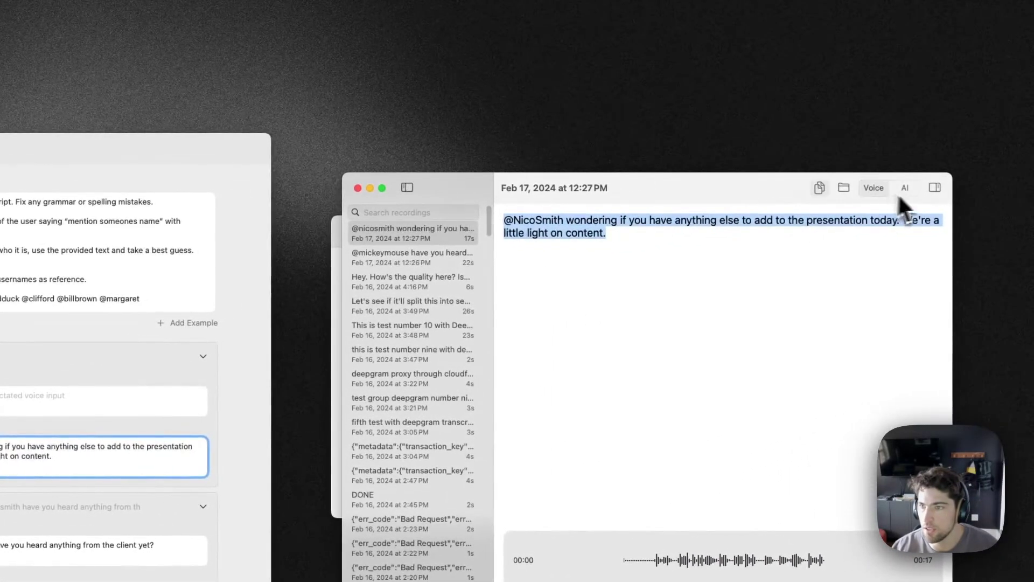
left_click(923, 174)
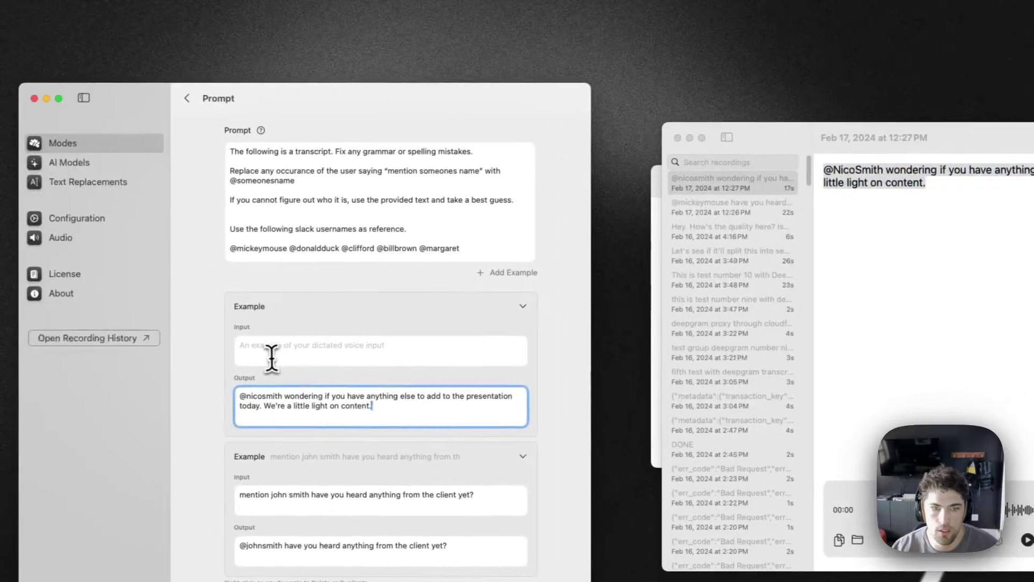
left_click(270, 357)
key("super+v")
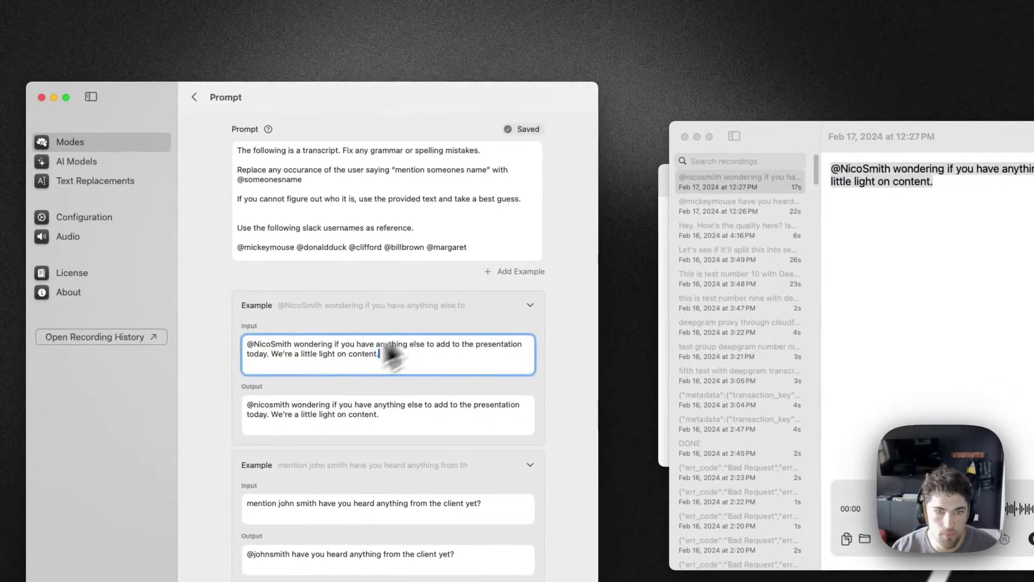
double_click(273, 344)
key("Right")
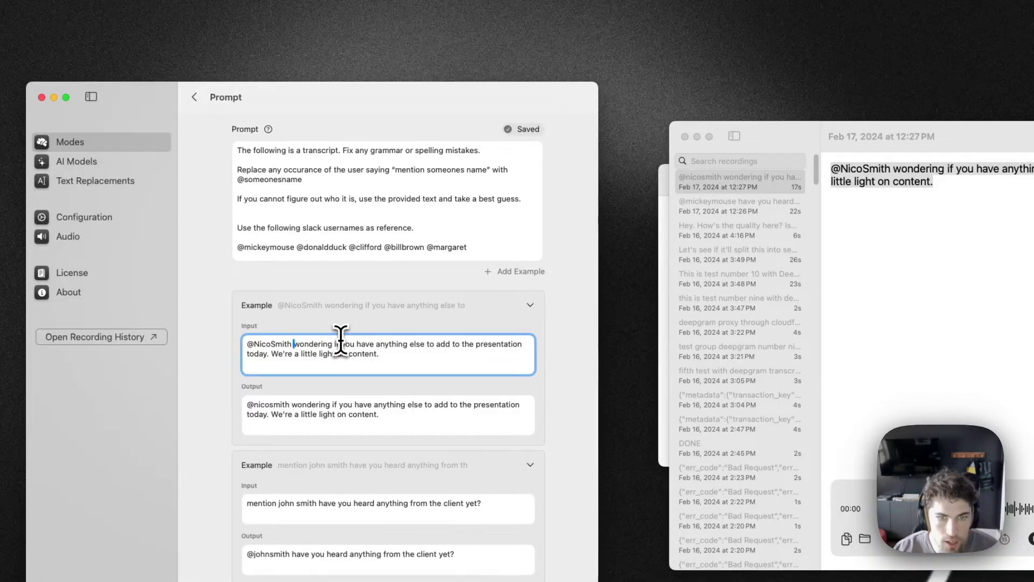
Step: Delete the stray blank line at the end of the prompt
left_click(684, 137)
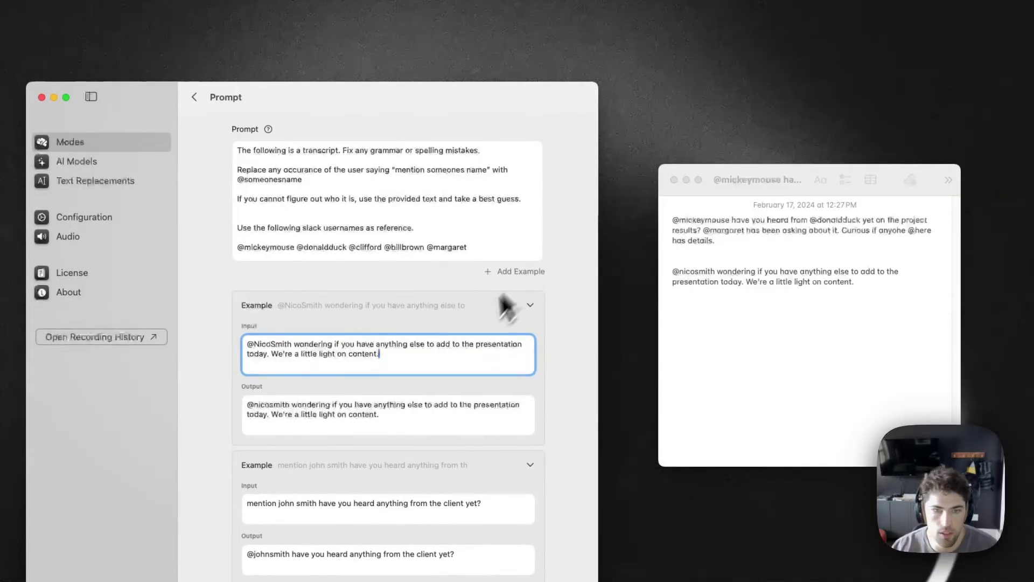
left_click(481, 247)
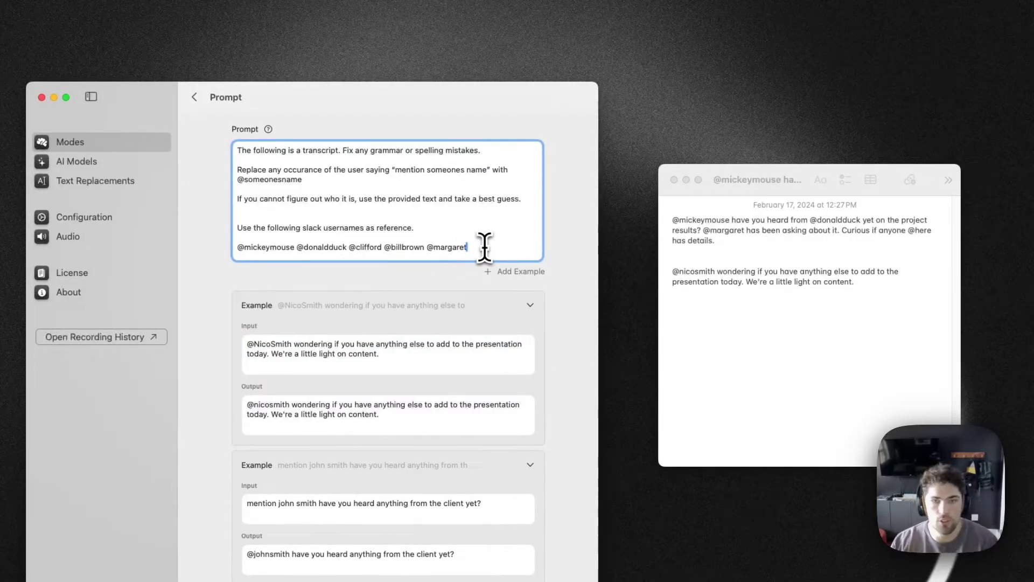
left_click(487, 219)
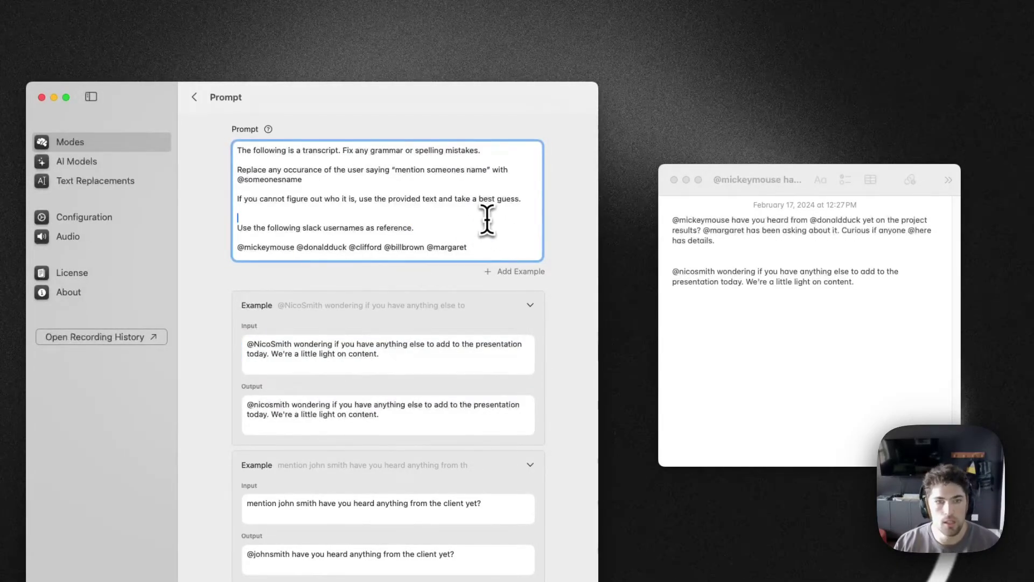
key("BackSpace")
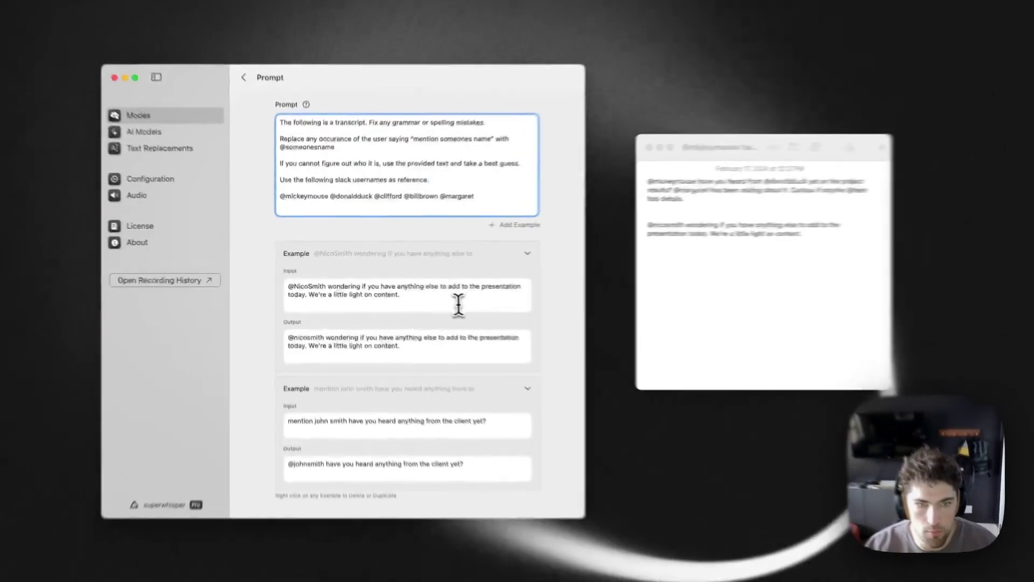
Step: Collapse the second example, leaving the first expanded
left_click(424, 291)
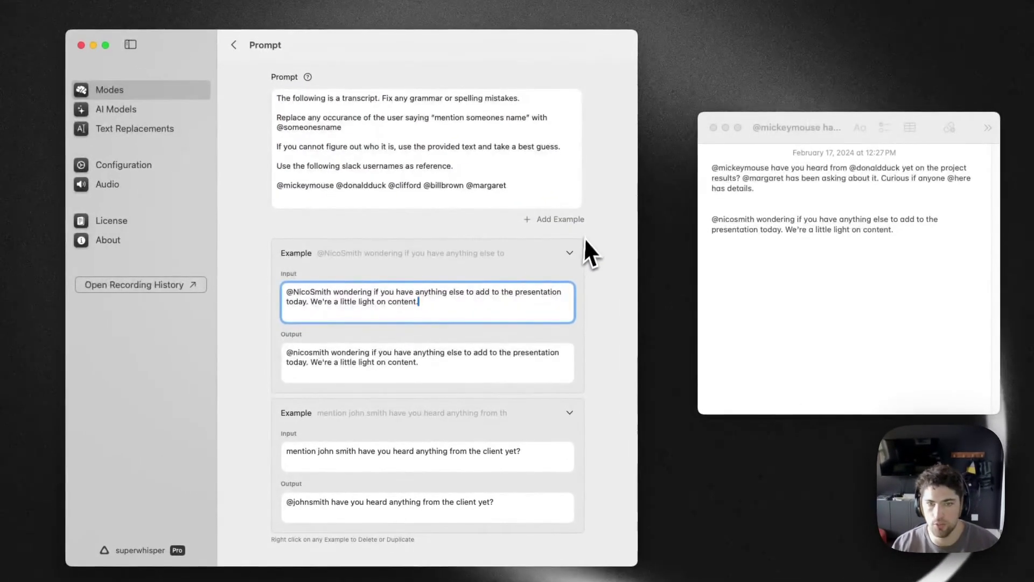
left_click(569, 254)
left_click(567, 285)
left_click(565, 262)
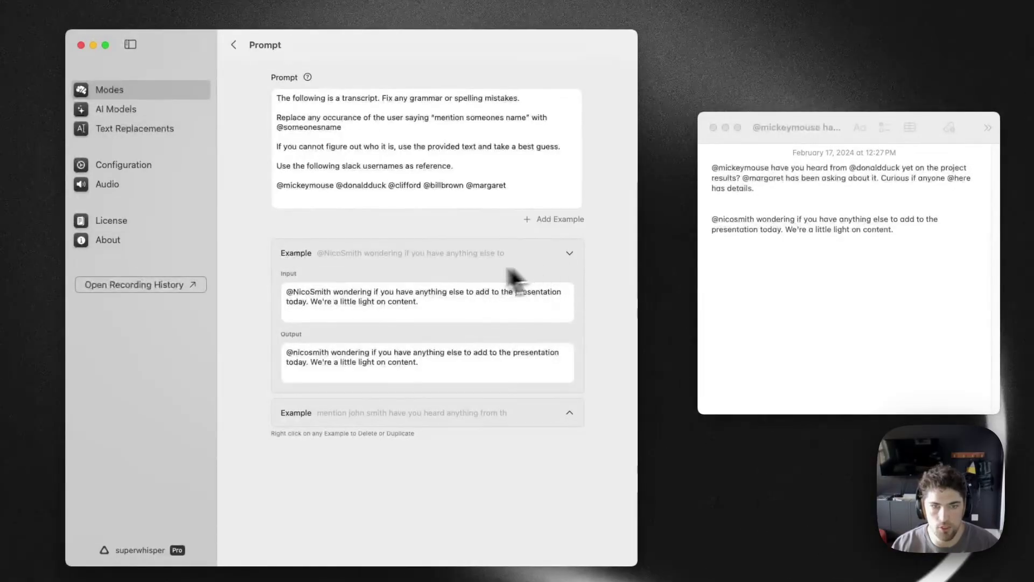
Step: Replace the leading @ in the first example's Input with "mention"
left_click(323, 294)
key("alt+Left")
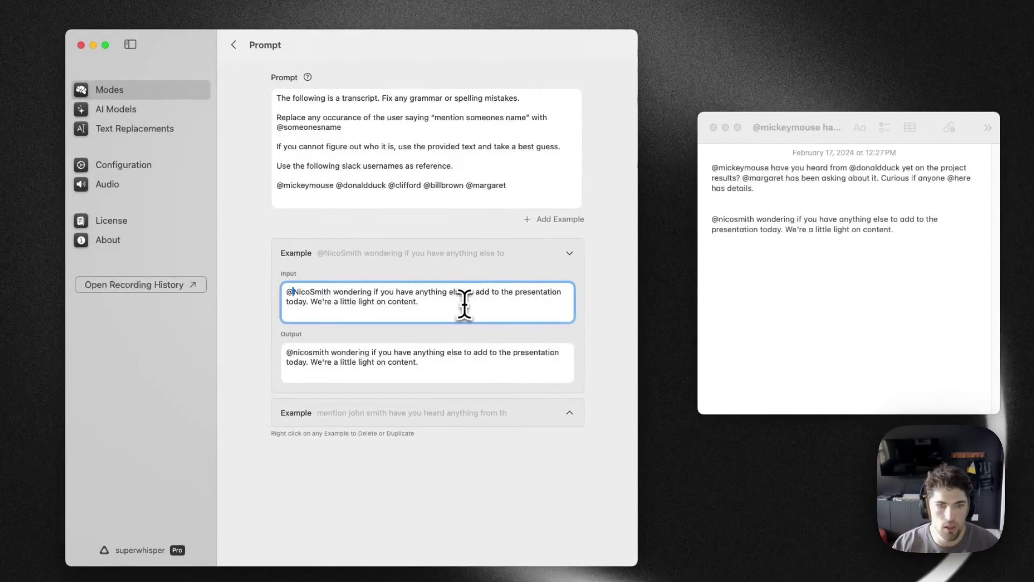
type("meni")
key("BackSpace")
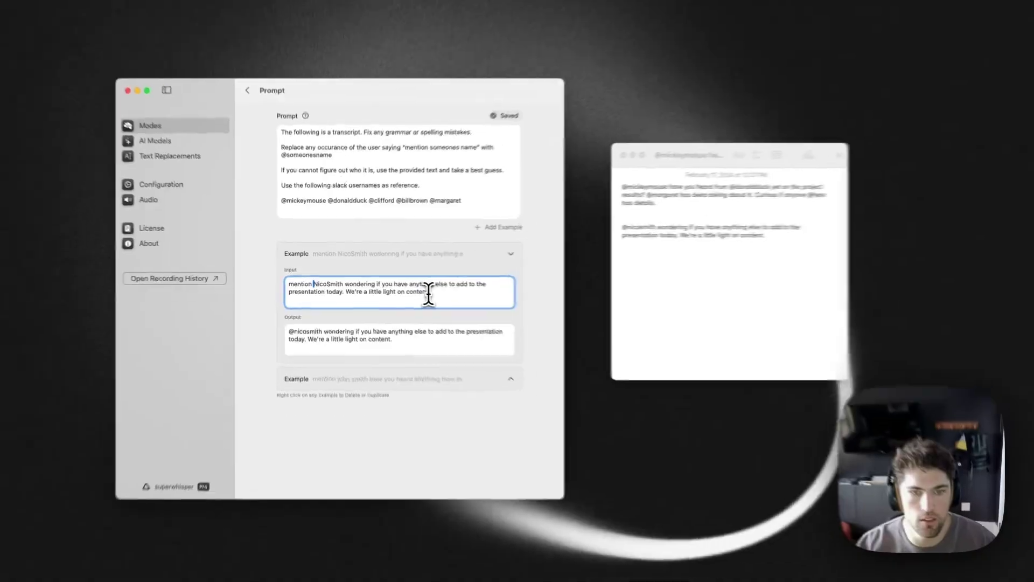
type("tion")
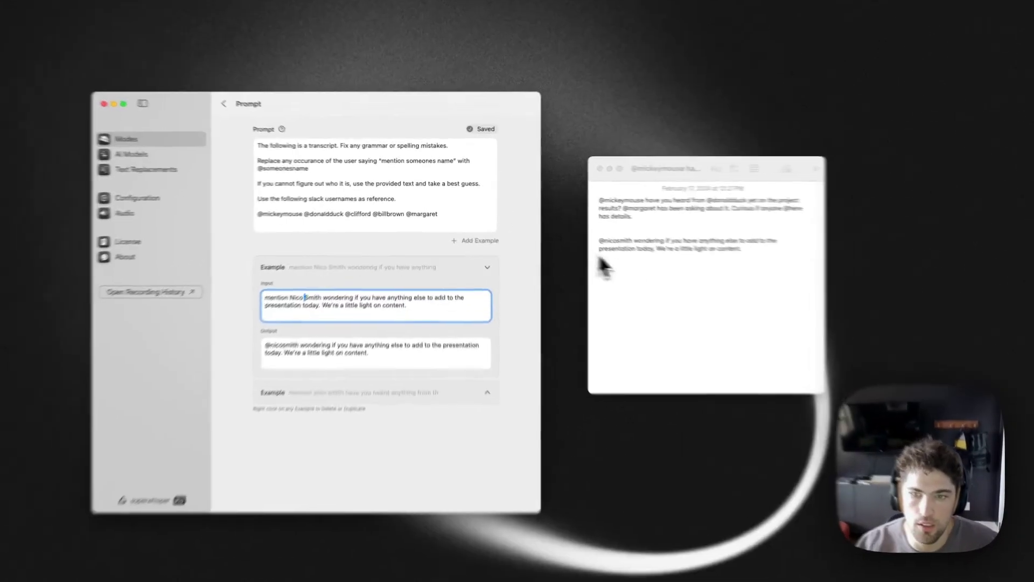
Step: Select all the test text in the Notes note
left_click(577, 195)
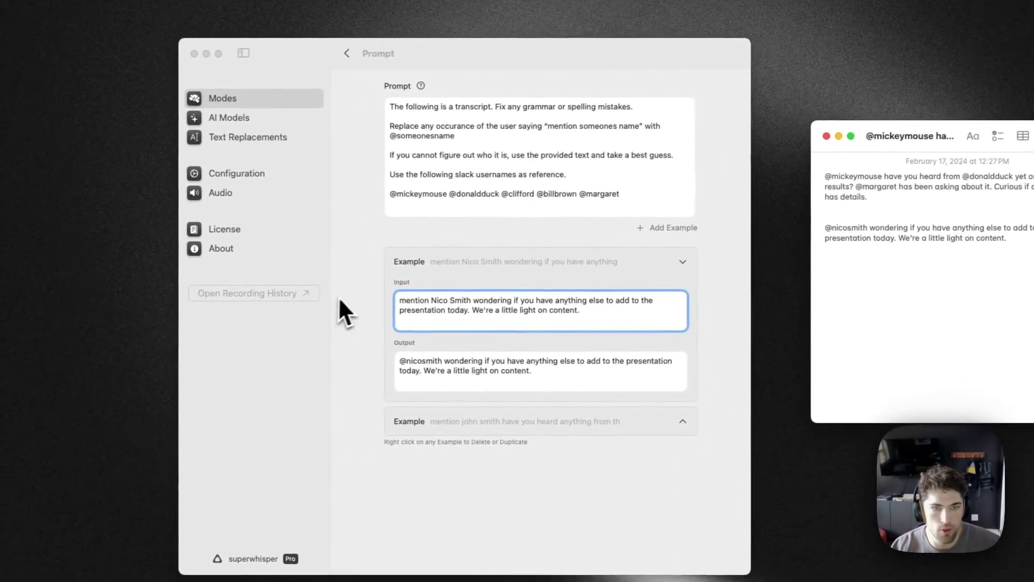
left_click(353, 299)
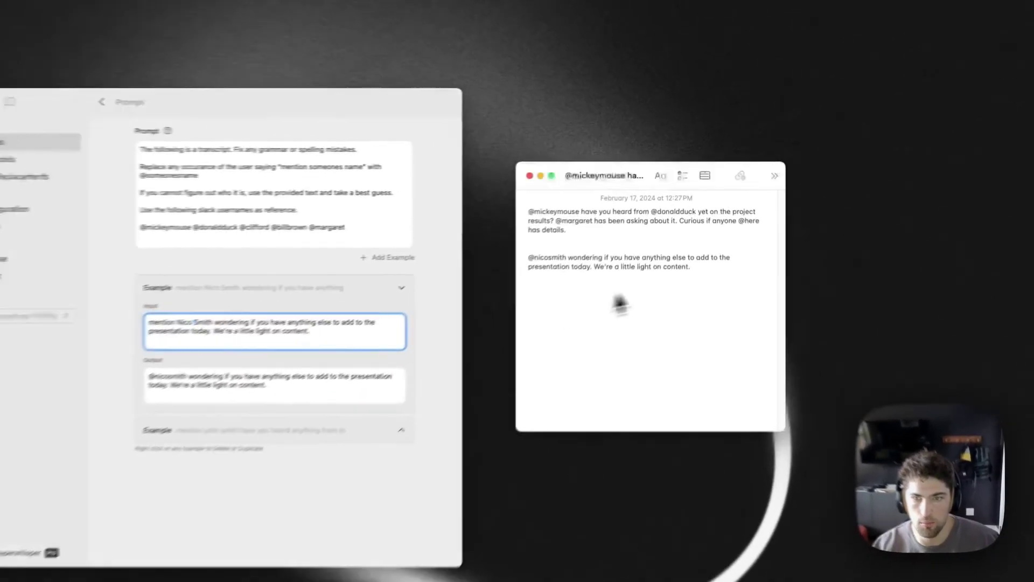
left_click_drag(648, 271, 532, 172)
Step: Clear the test note and return to the Modes list, cancelling a new mode
key("BackSpace")
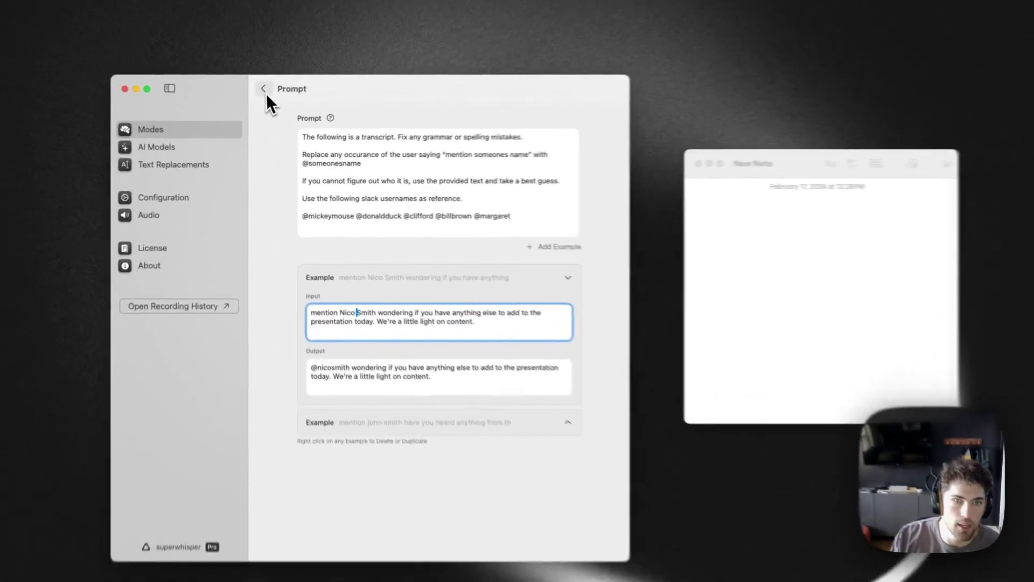
left_click(255, 115)
left_click(266, 80)
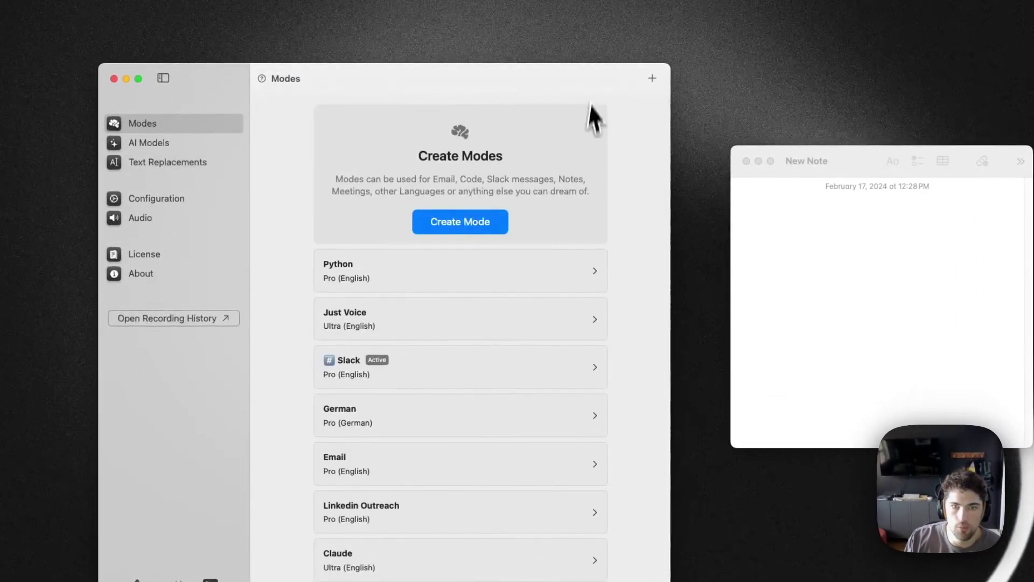
left_click(474, 221)
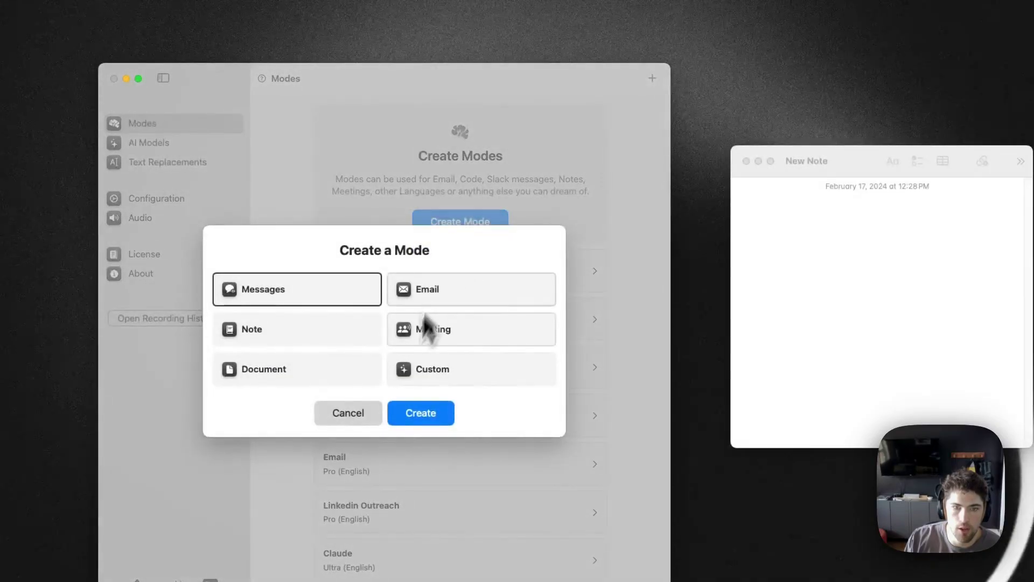
left_click(353, 412)
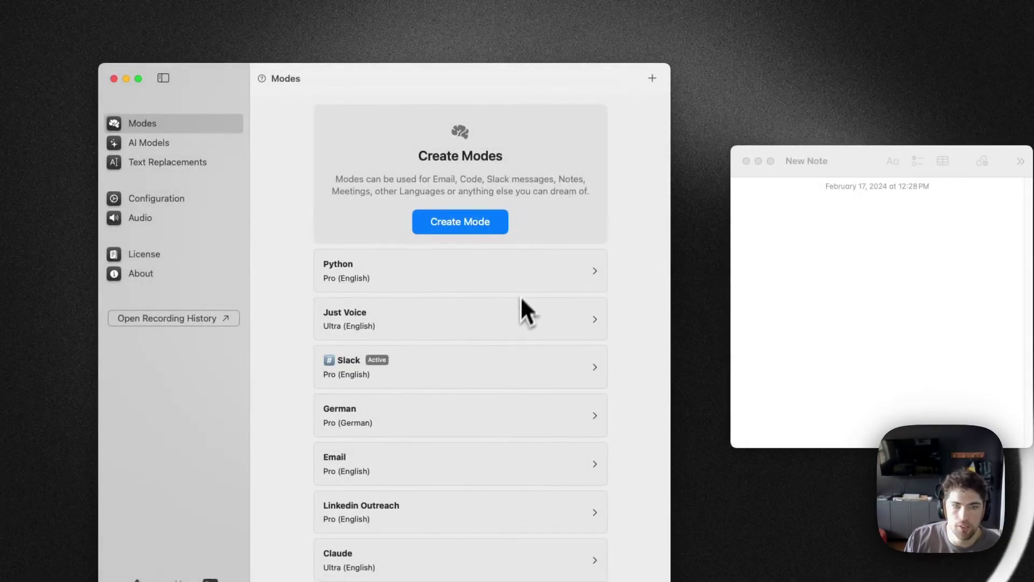